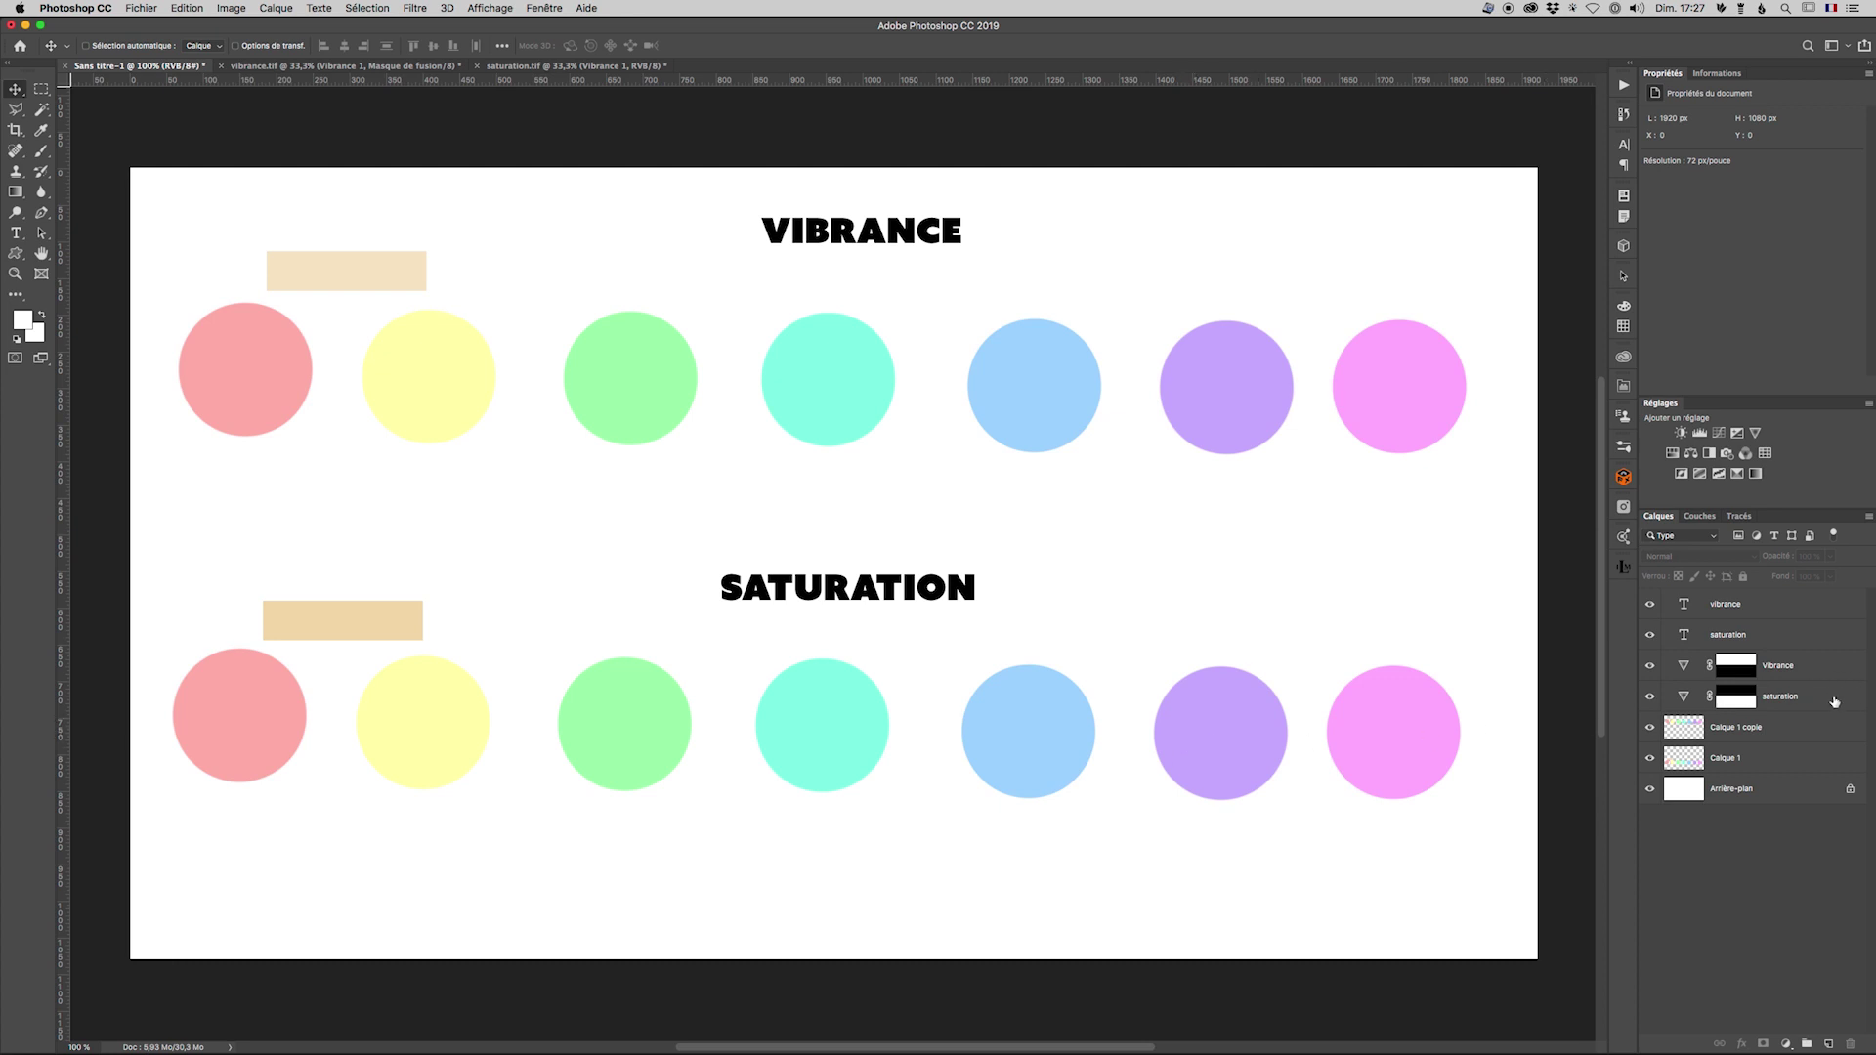
# Push the saturation layer's Saturation to +100, then select the Vibrance adjustment layer
pyautogui.click(1830, 703)
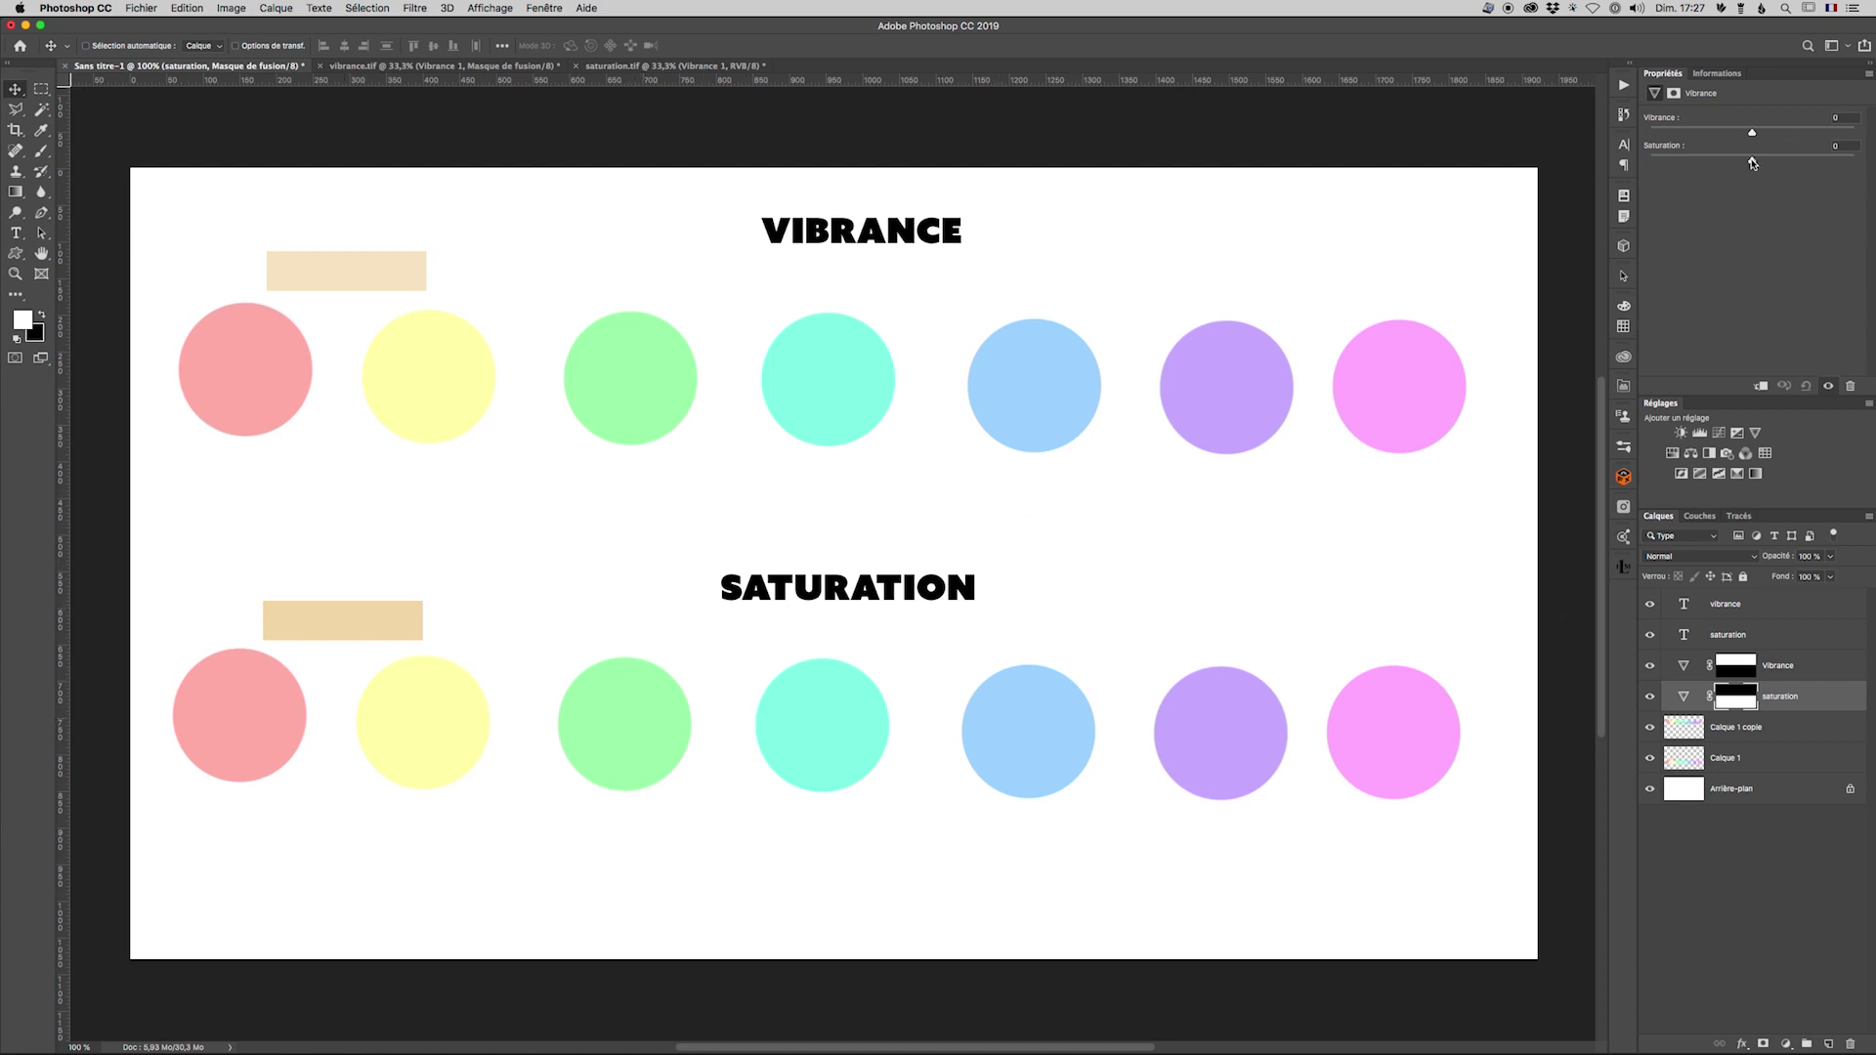
pyautogui.moveTo(1753, 159); pyautogui.dragTo(1854, 159)
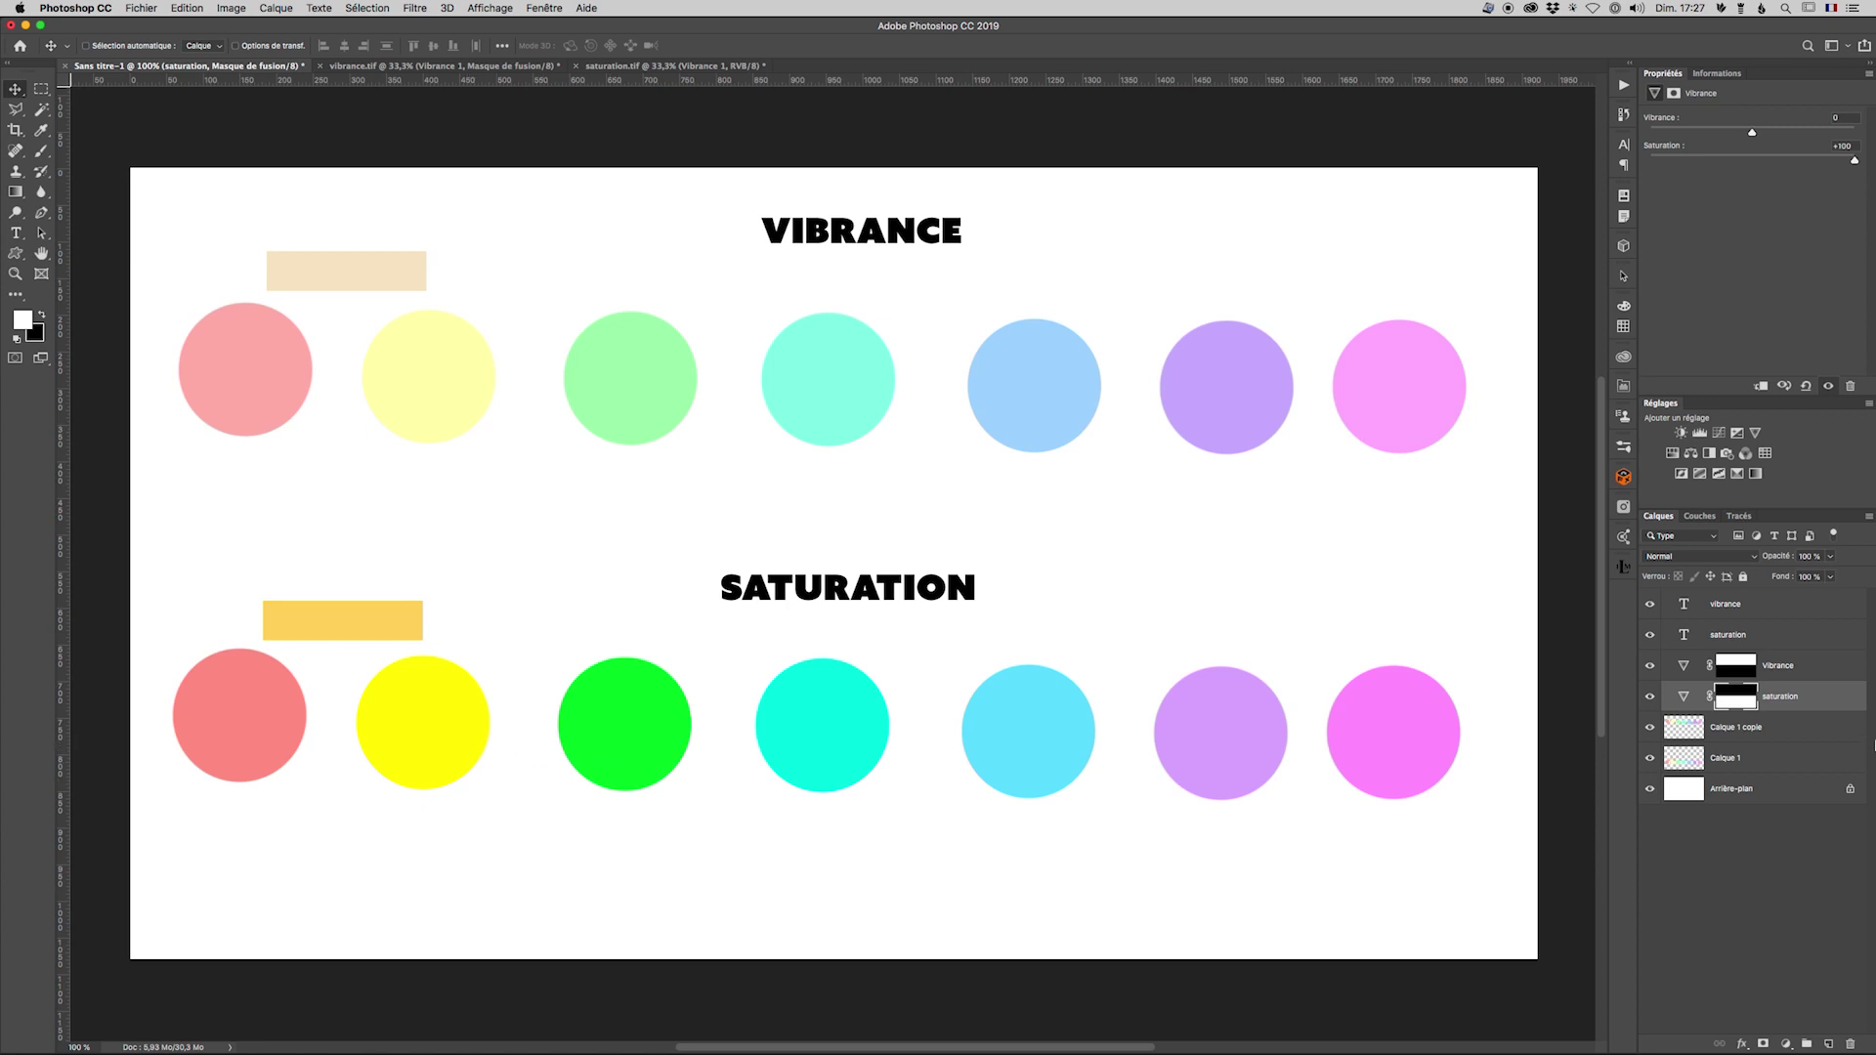
pyautogui.click(1820, 668)
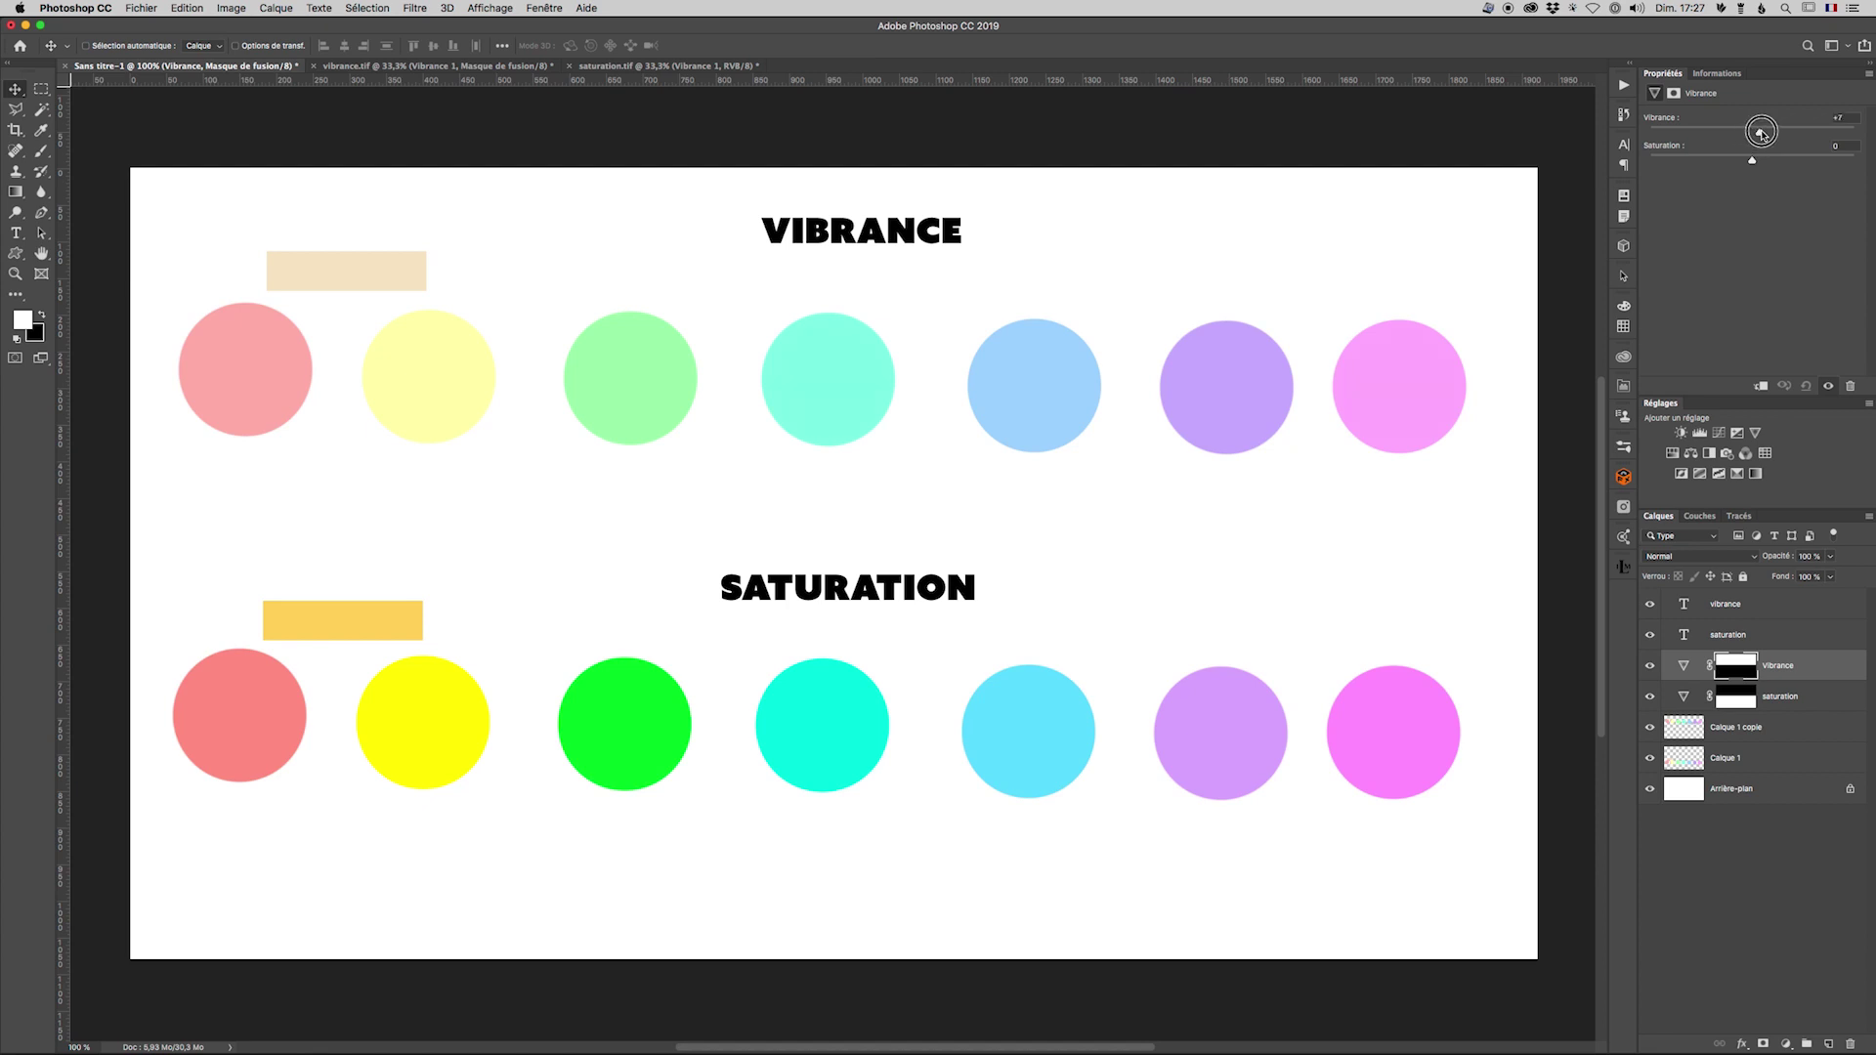
# Drag the top-row Vibrance slider toward +100 on the Vibrance layer
pyautogui.moveTo(1753, 133); pyautogui.dragTo(1867, 134)
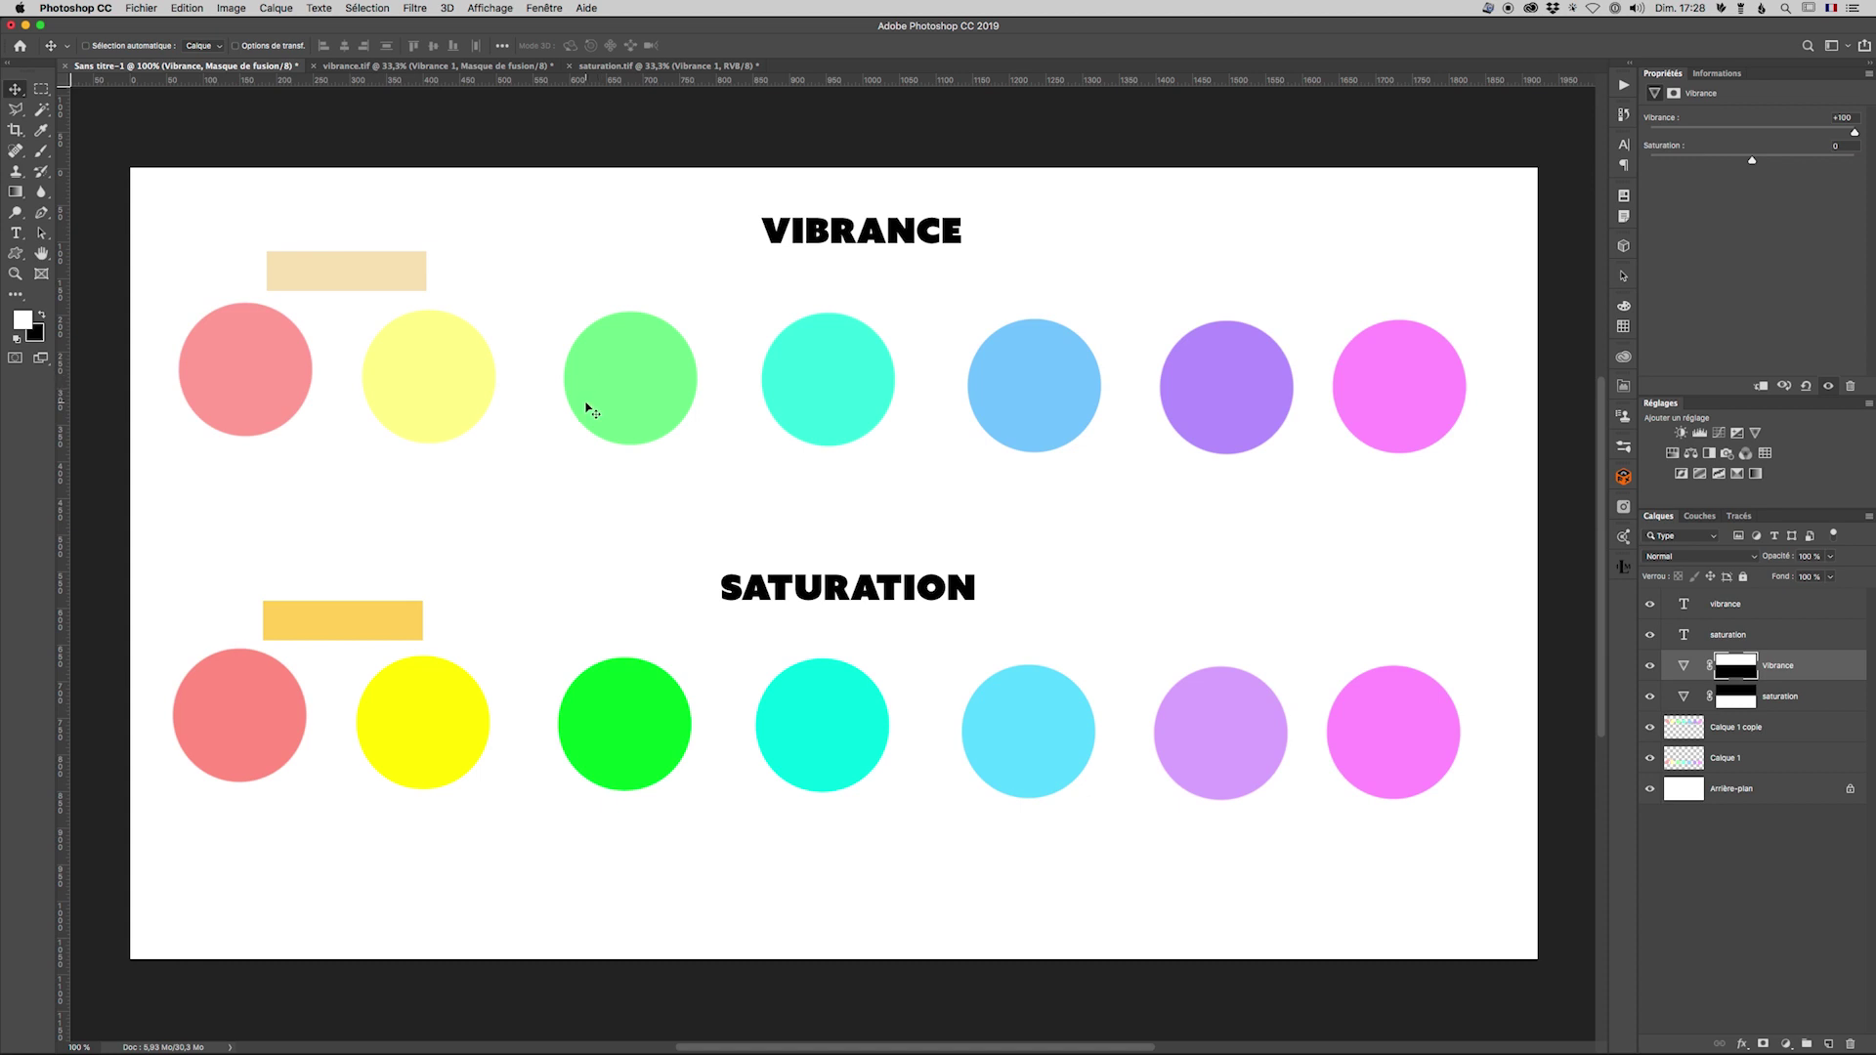
# Tile vibrance.tif and saturation.tif side by side using 2 vignettes verticales
pyautogui.click(447, 67)
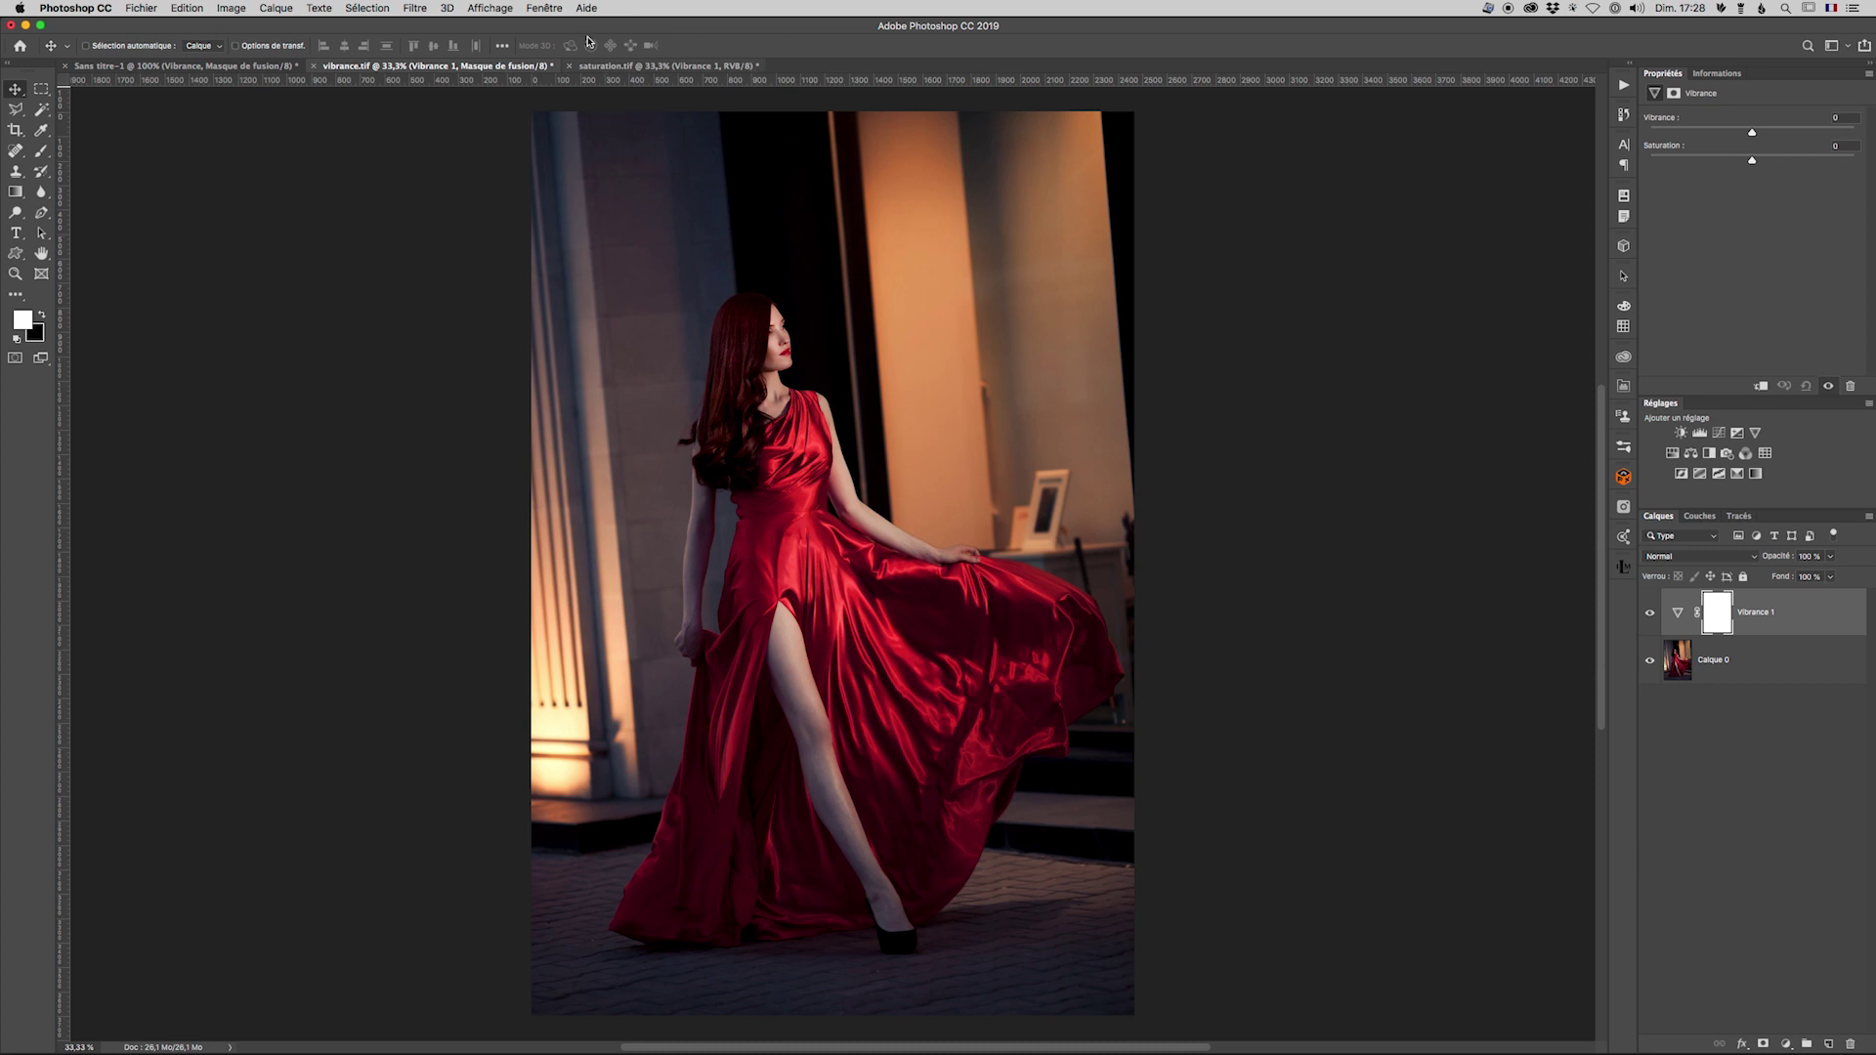
pyautogui.click(544, 8)
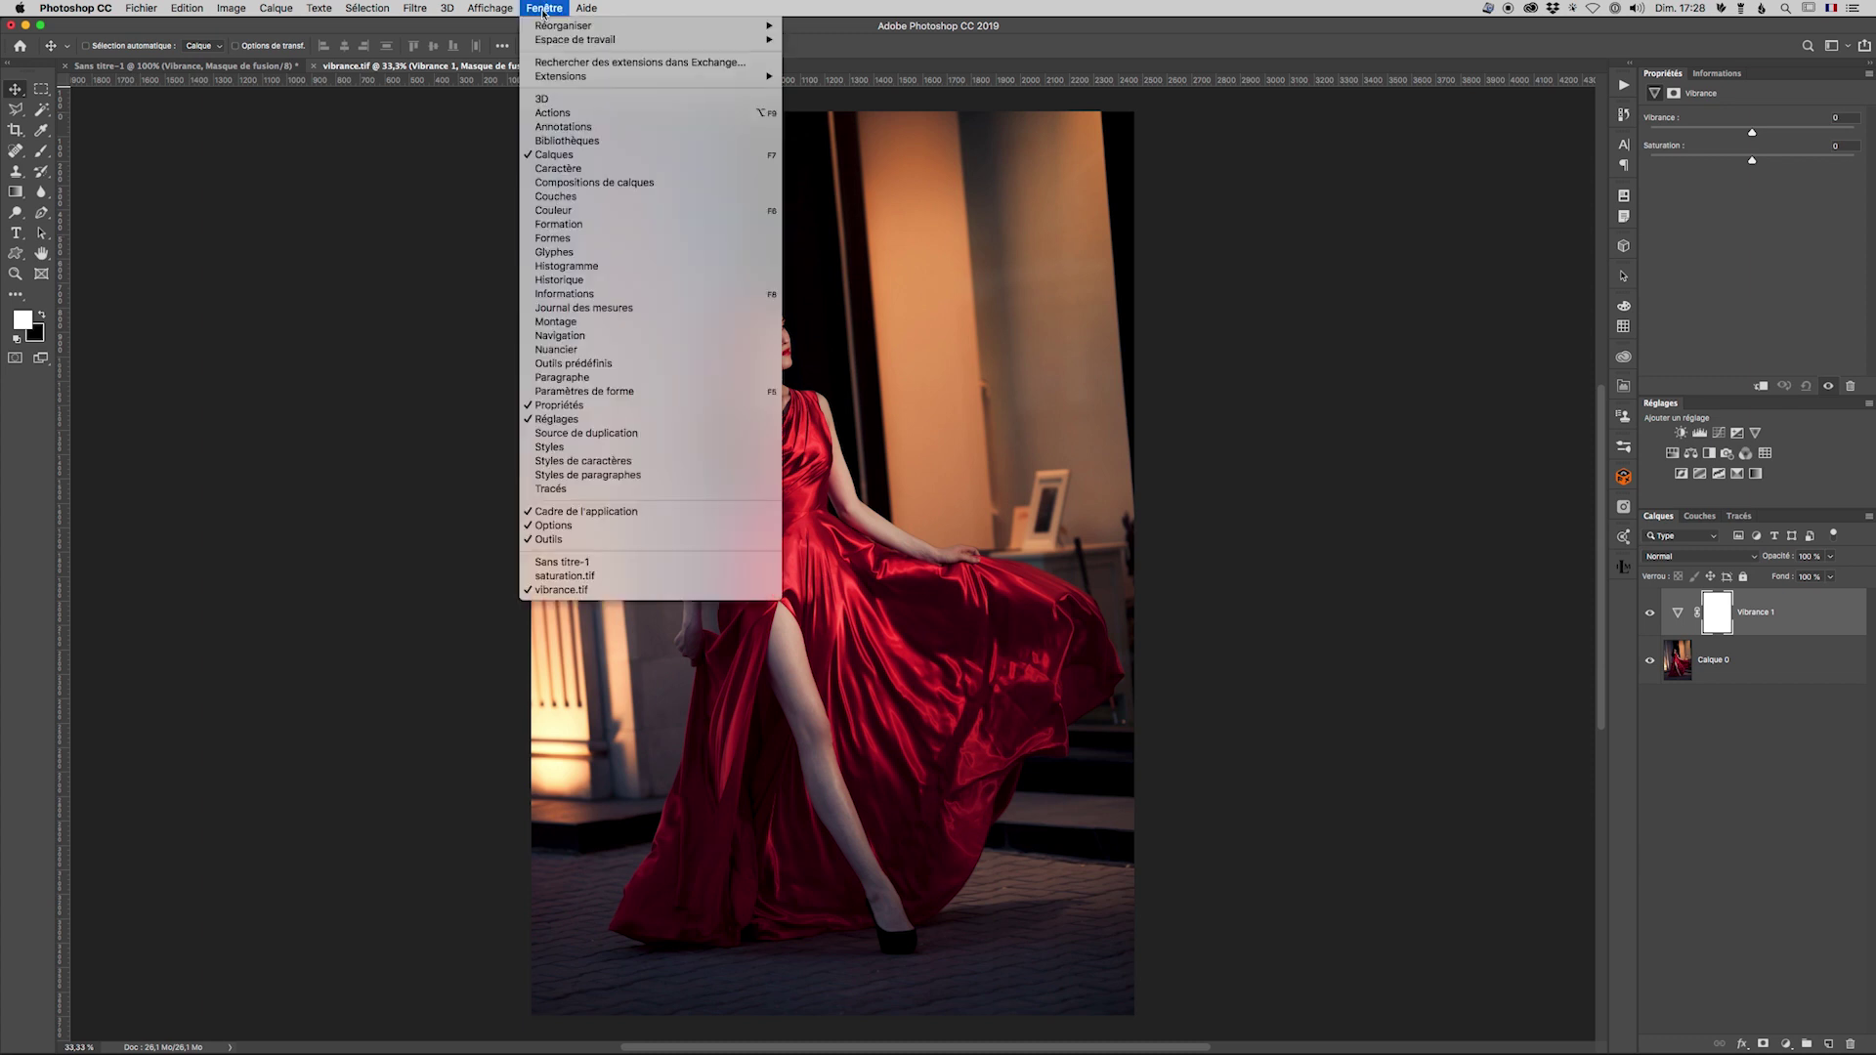
pyautogui.moveTo(645, 25)
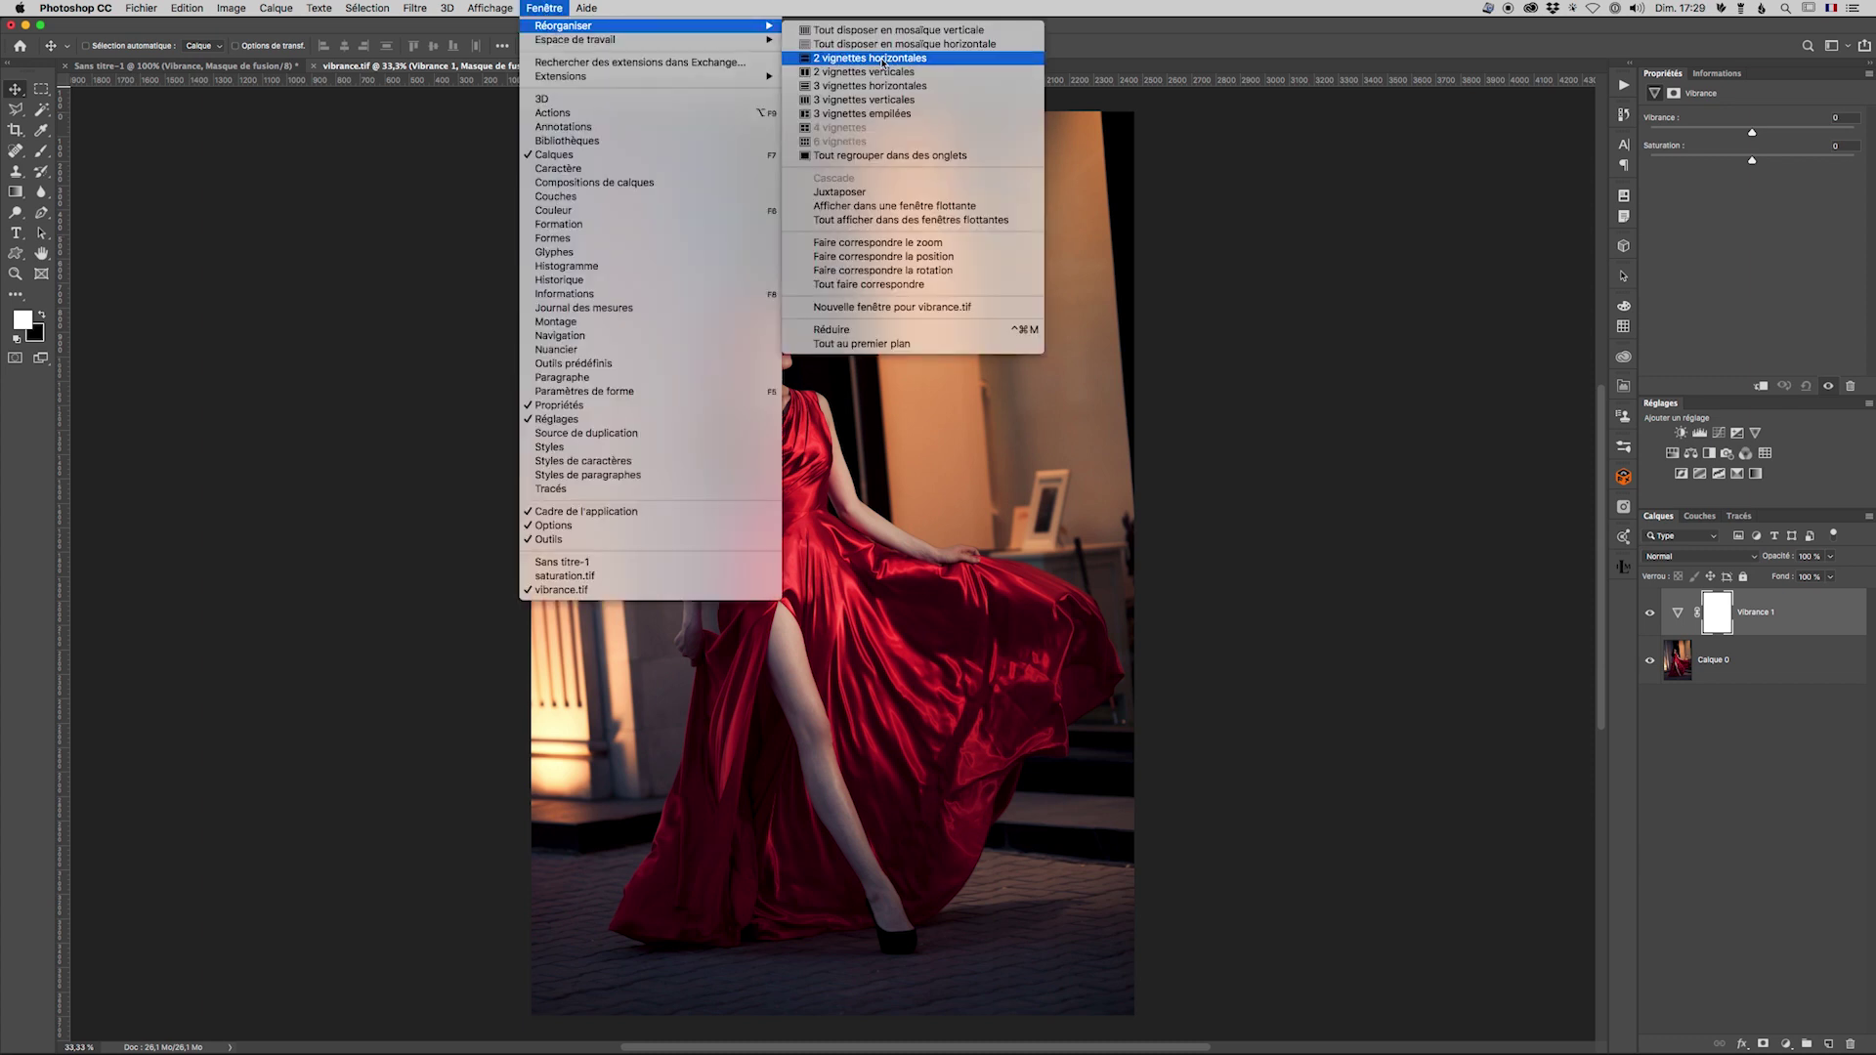
pyautogui.click(877, 72)
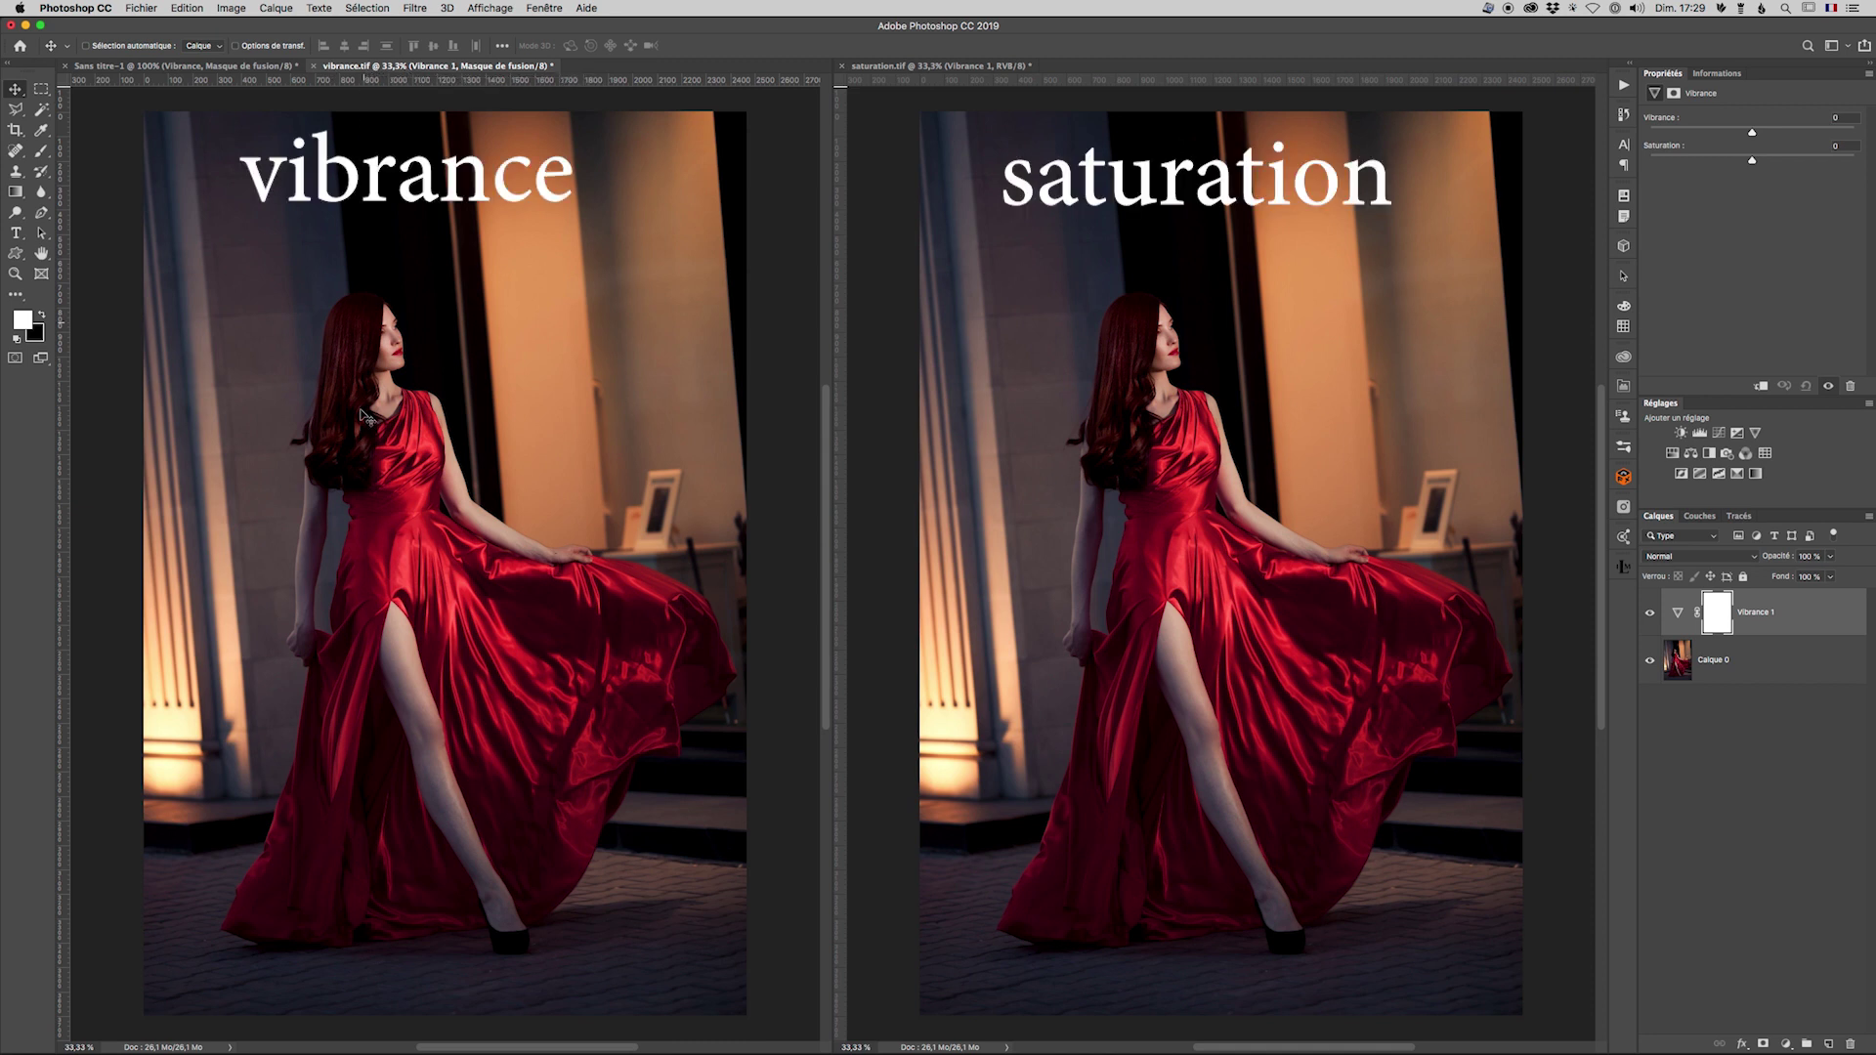
# In saturation.tif, set the Vibrance 1 layer's Saturation to +99
pyautogui.click(916, 70)
pyautogui.click(915, 69)
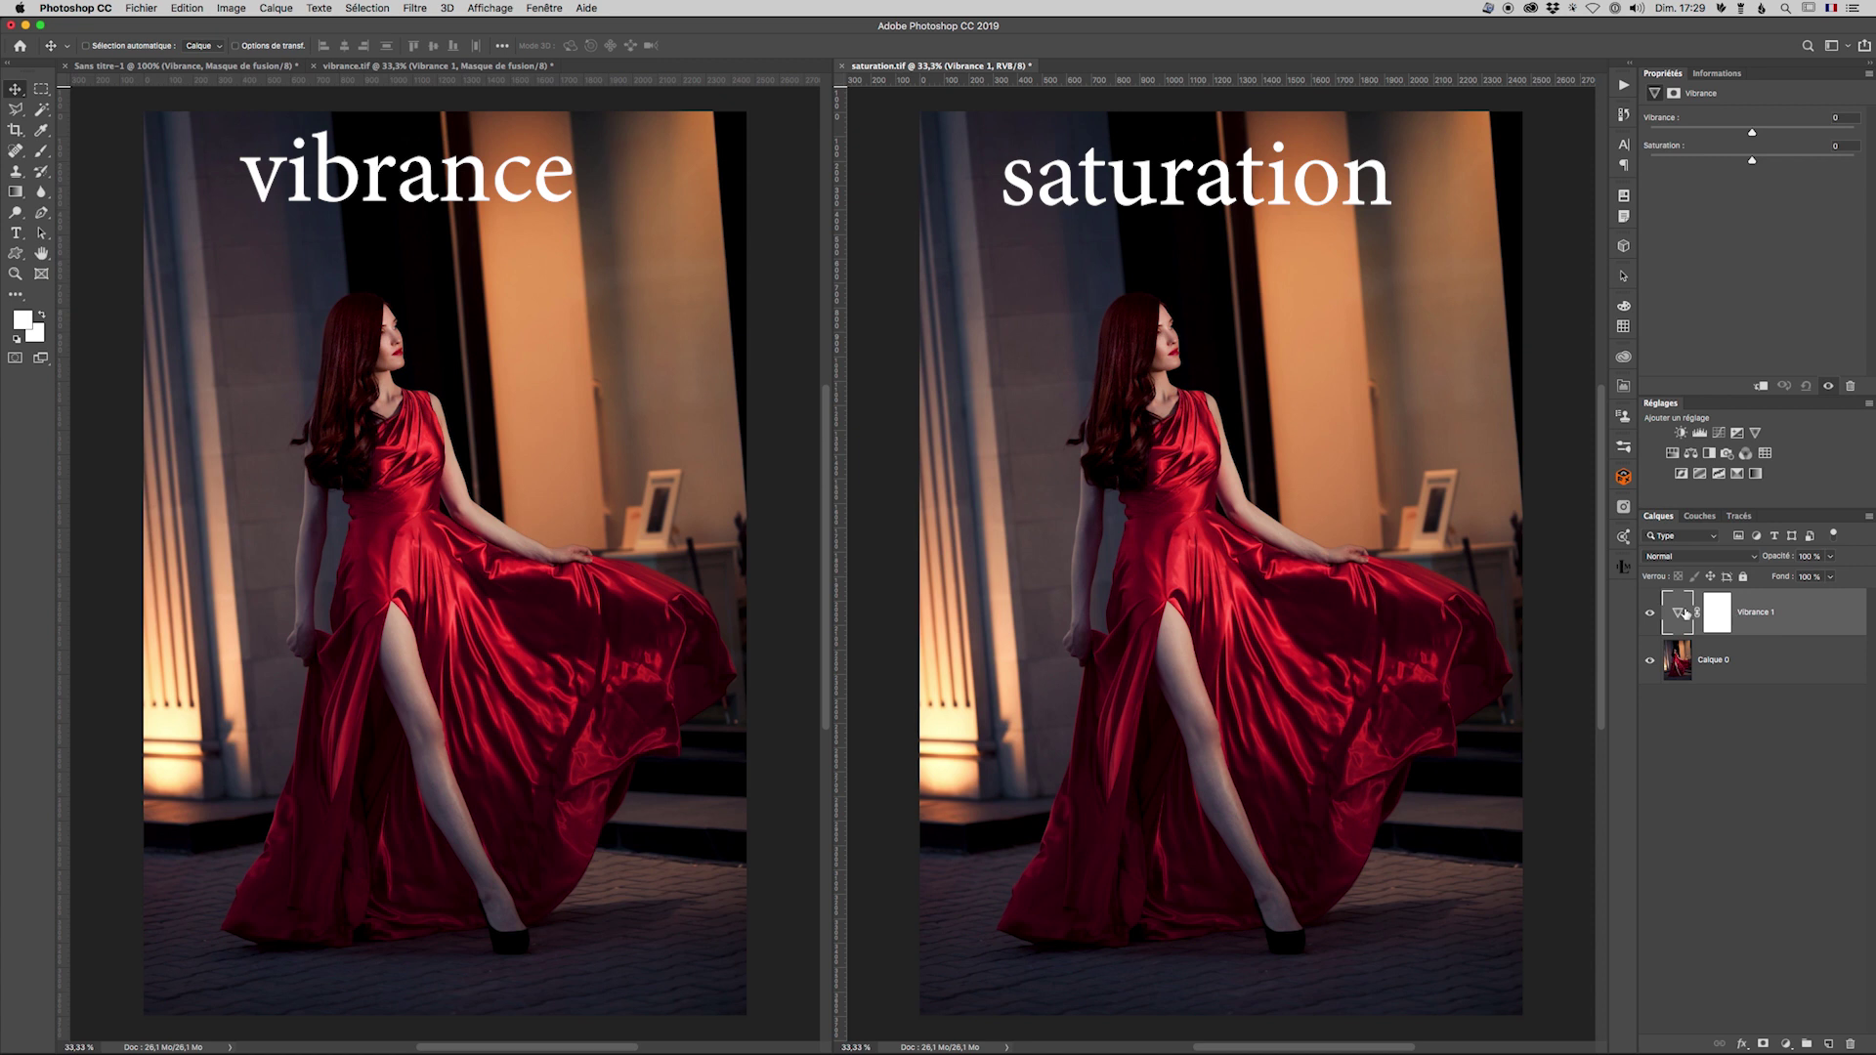
pyautogui.click(1793, 615)
pyautogui.click(1754, 163)
pyautogui.moveTo(1754, 162); pyautogui.dragTo(1853, 161)
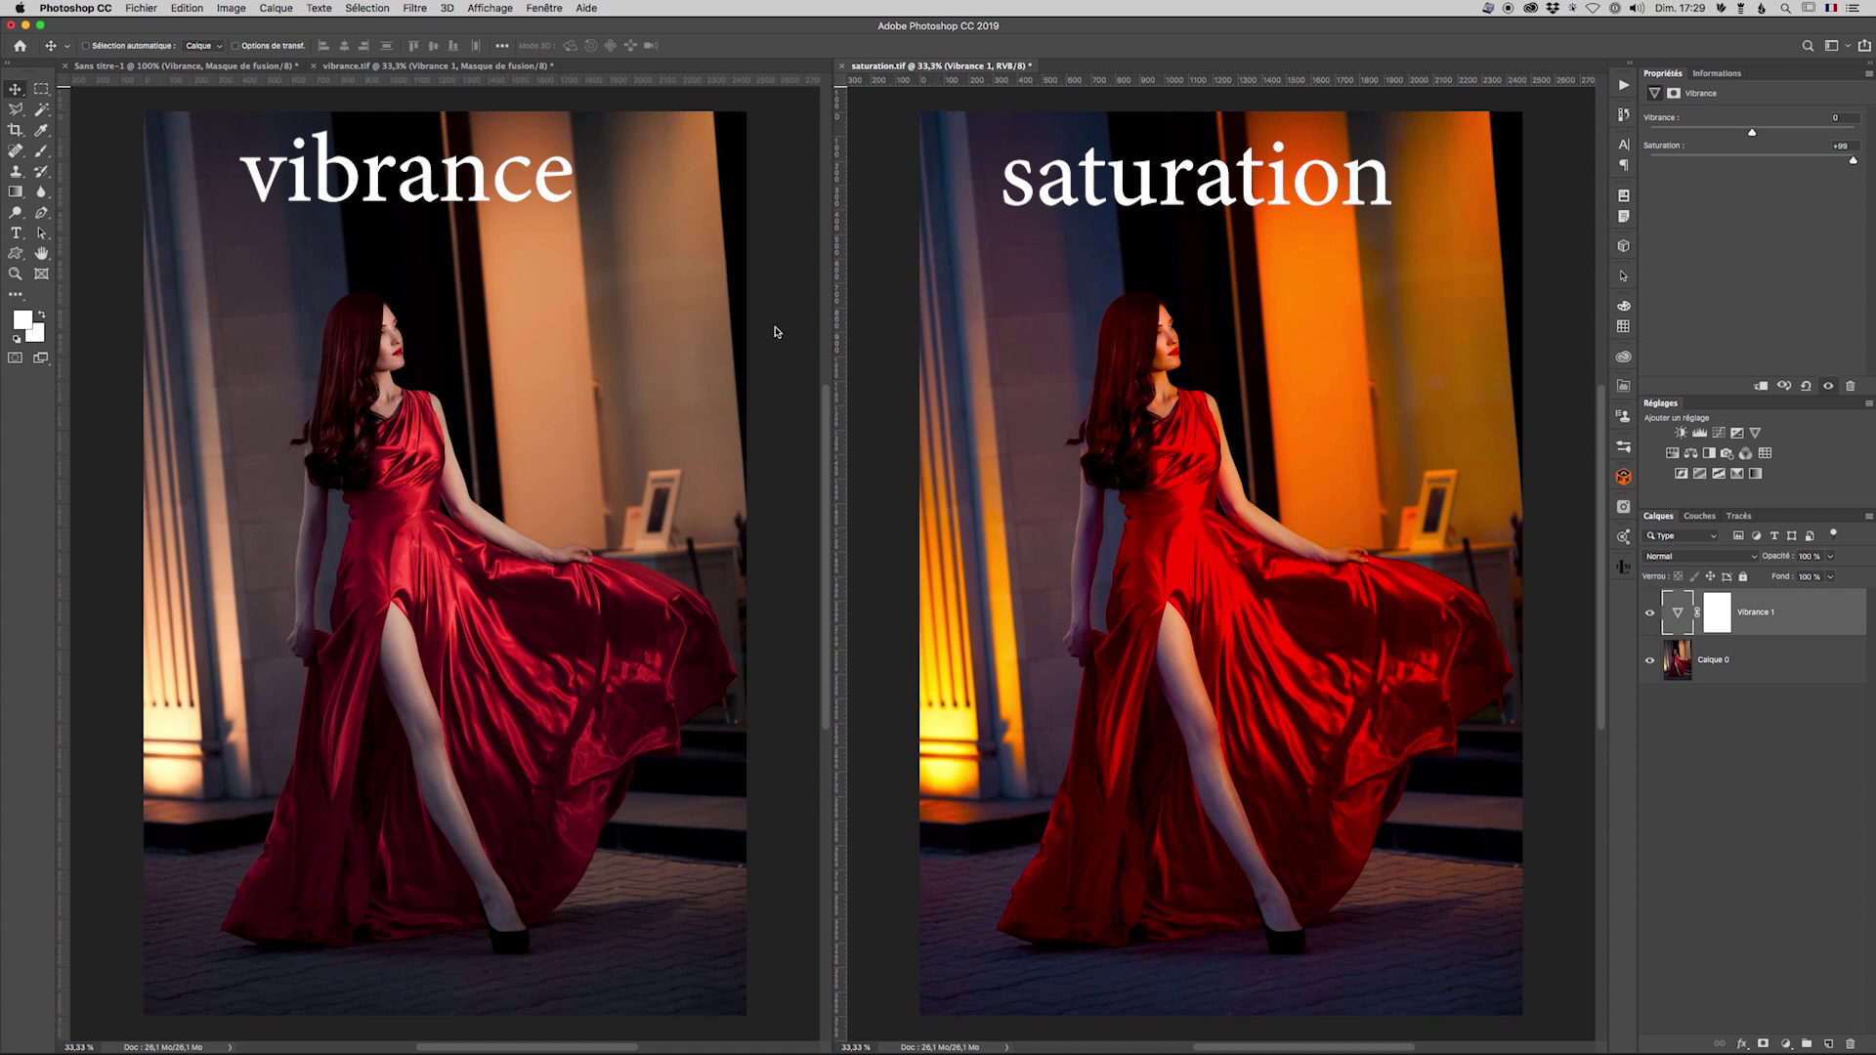
# In vibrance.tif, set Vibrance 1 to Vibrance +100, leaving Saturation at 0
pyautogui.click(509, 420)
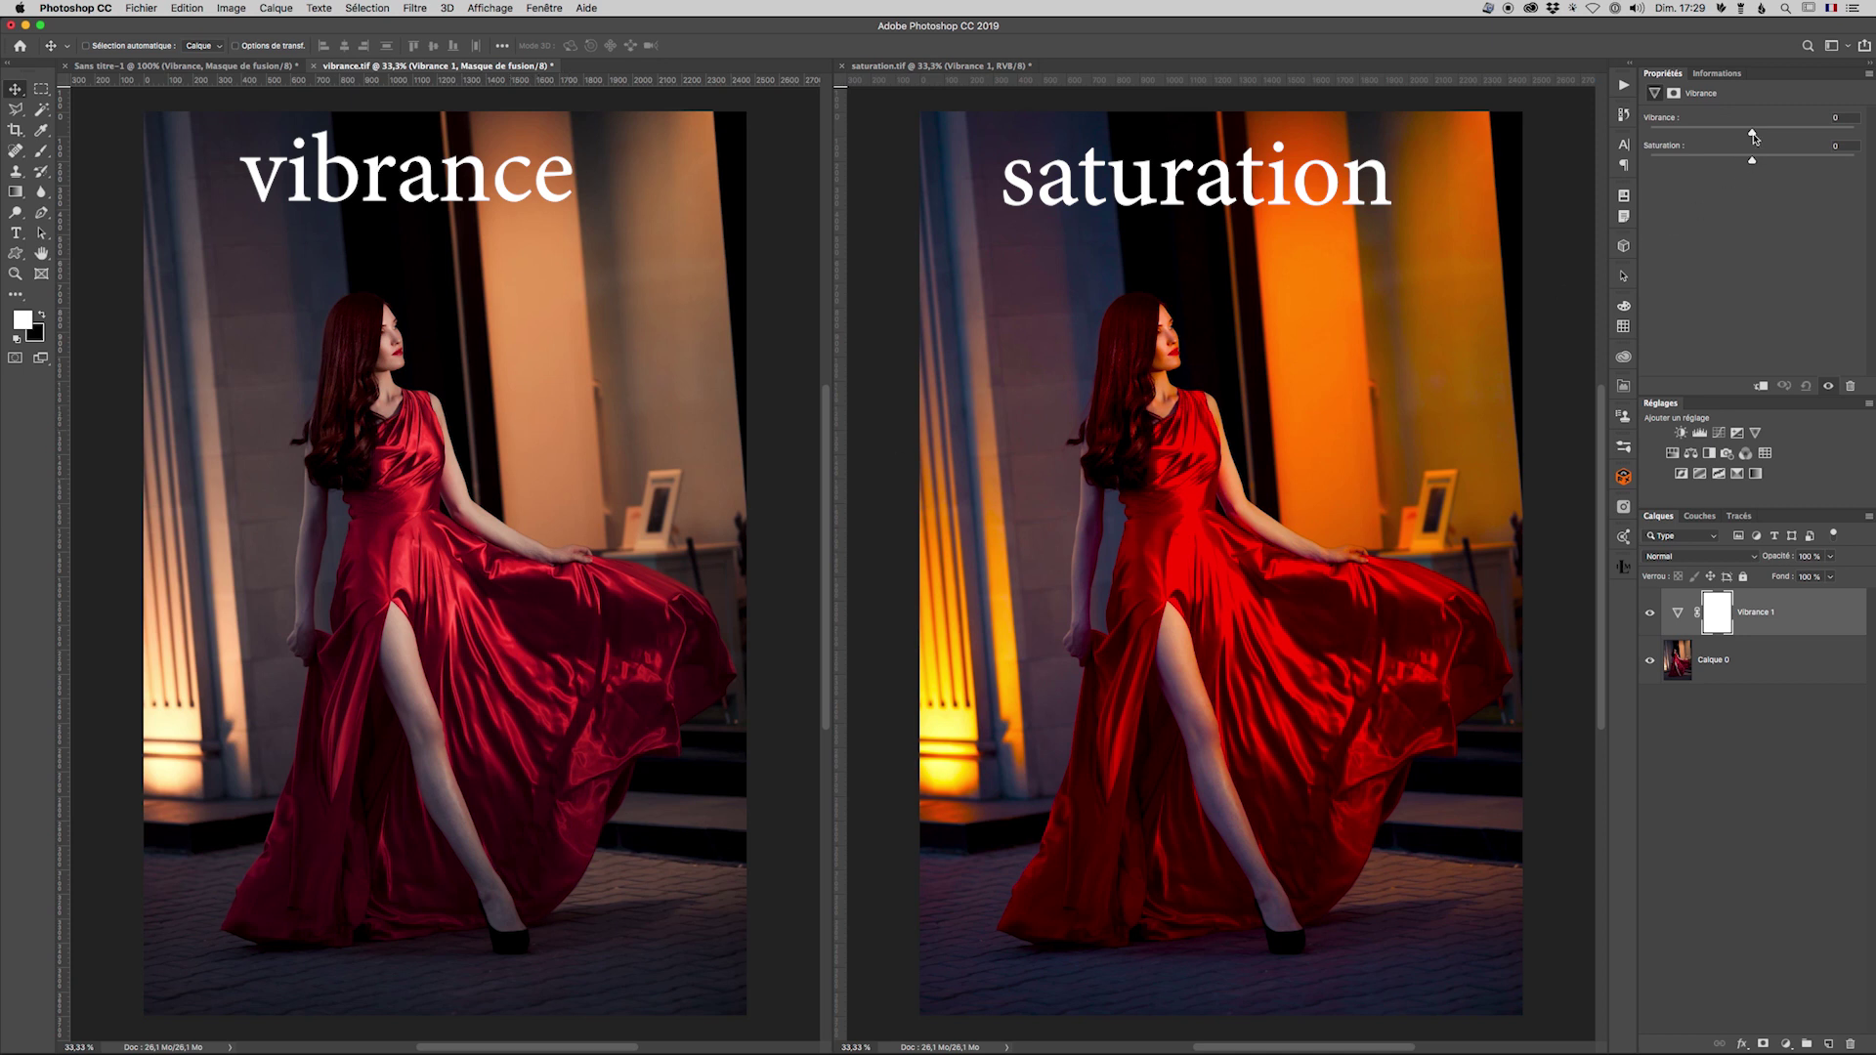
pyautogui.moveTo(1754, 137); pyautogui.dragTo(1778, 133)
pyautogui.moveTo(1863, 133); pyautogui.dragTo(1869, 132)
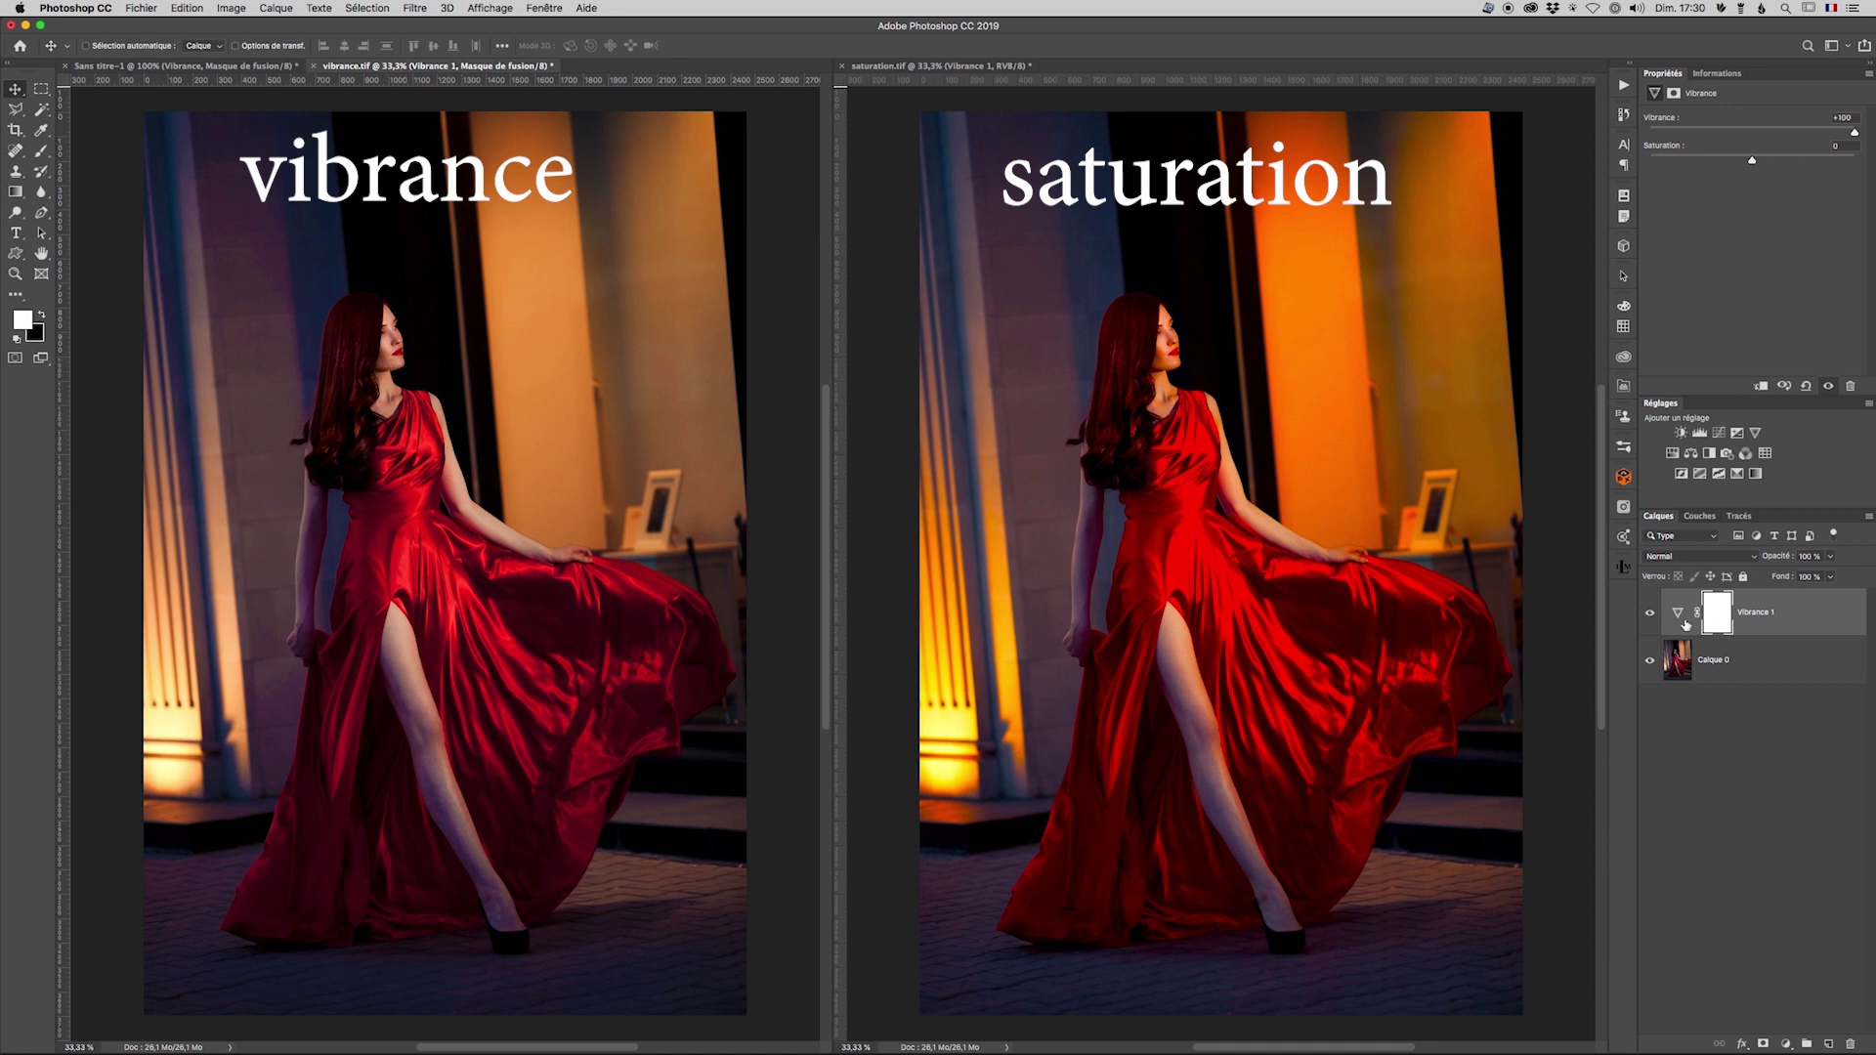
pyautogui.click(1652, 613)
pyautogui.click(1651, 614)
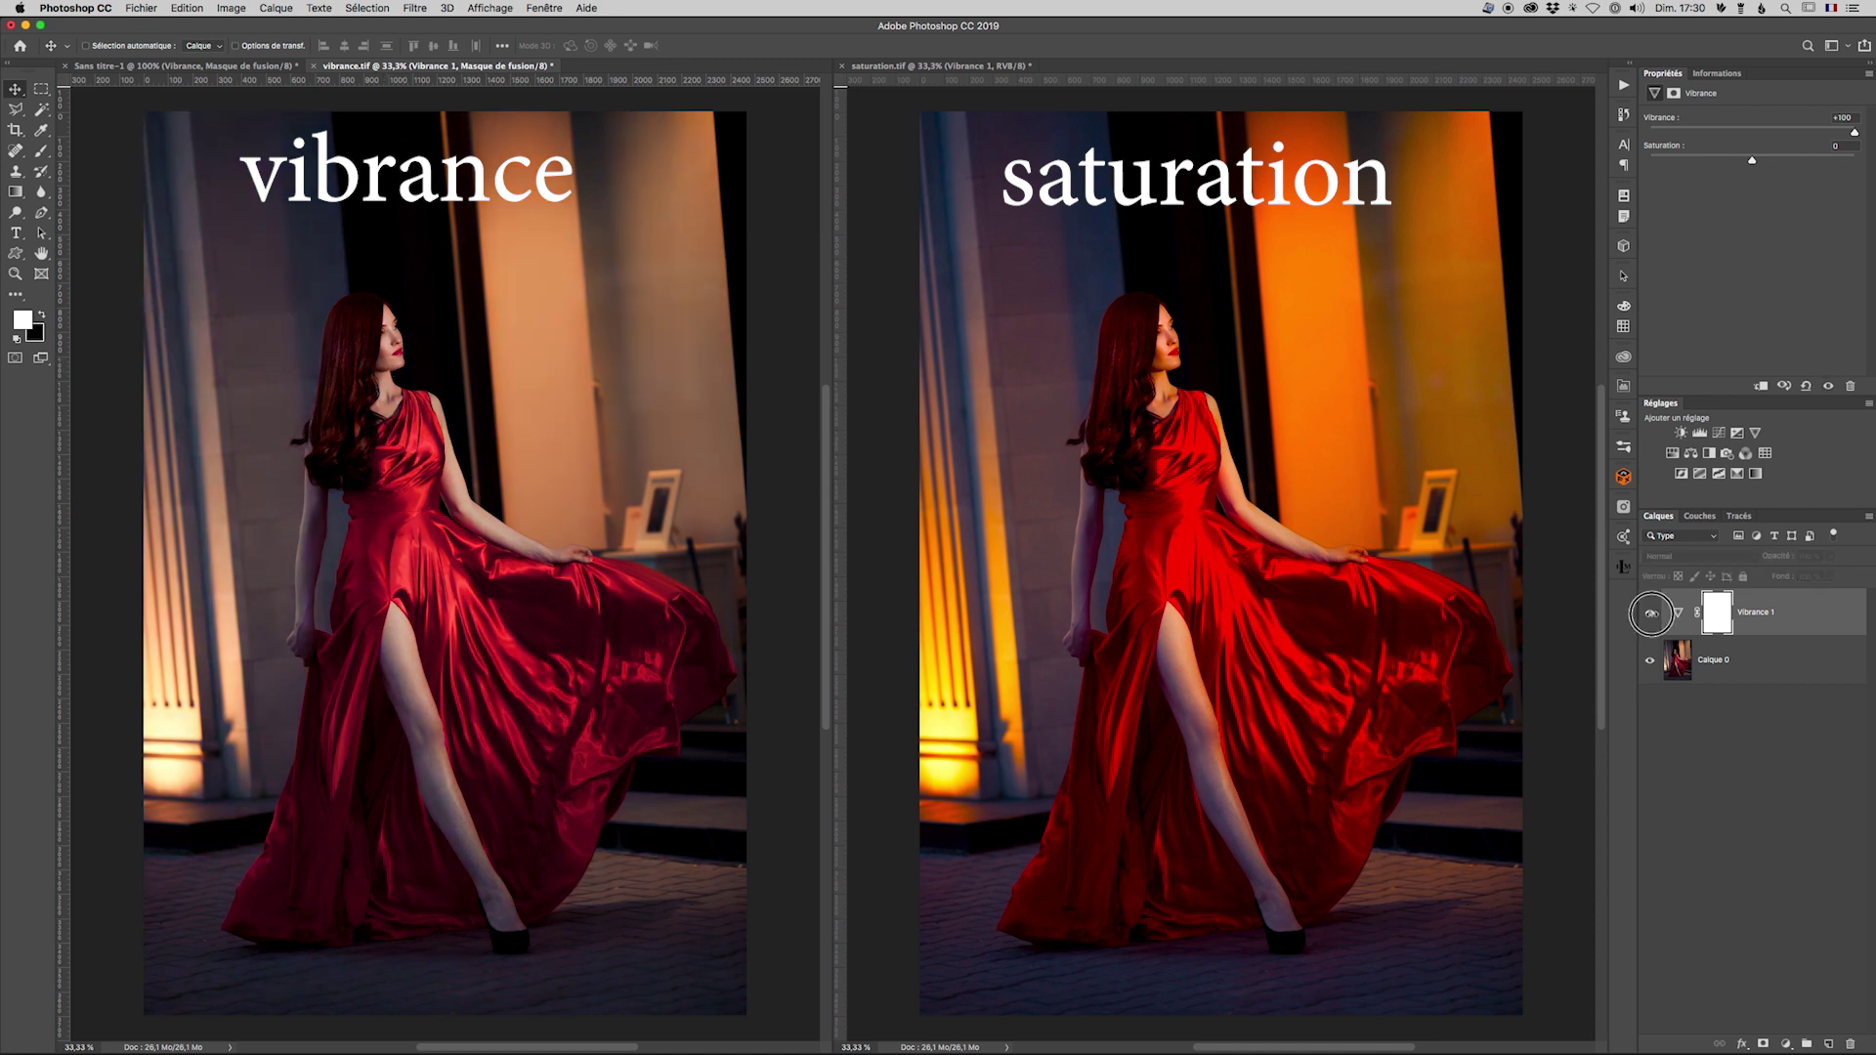
pyautogui.click(1652, 614)
pyautogui.click(1652, 613)
pyautogui.click(1652, 616)
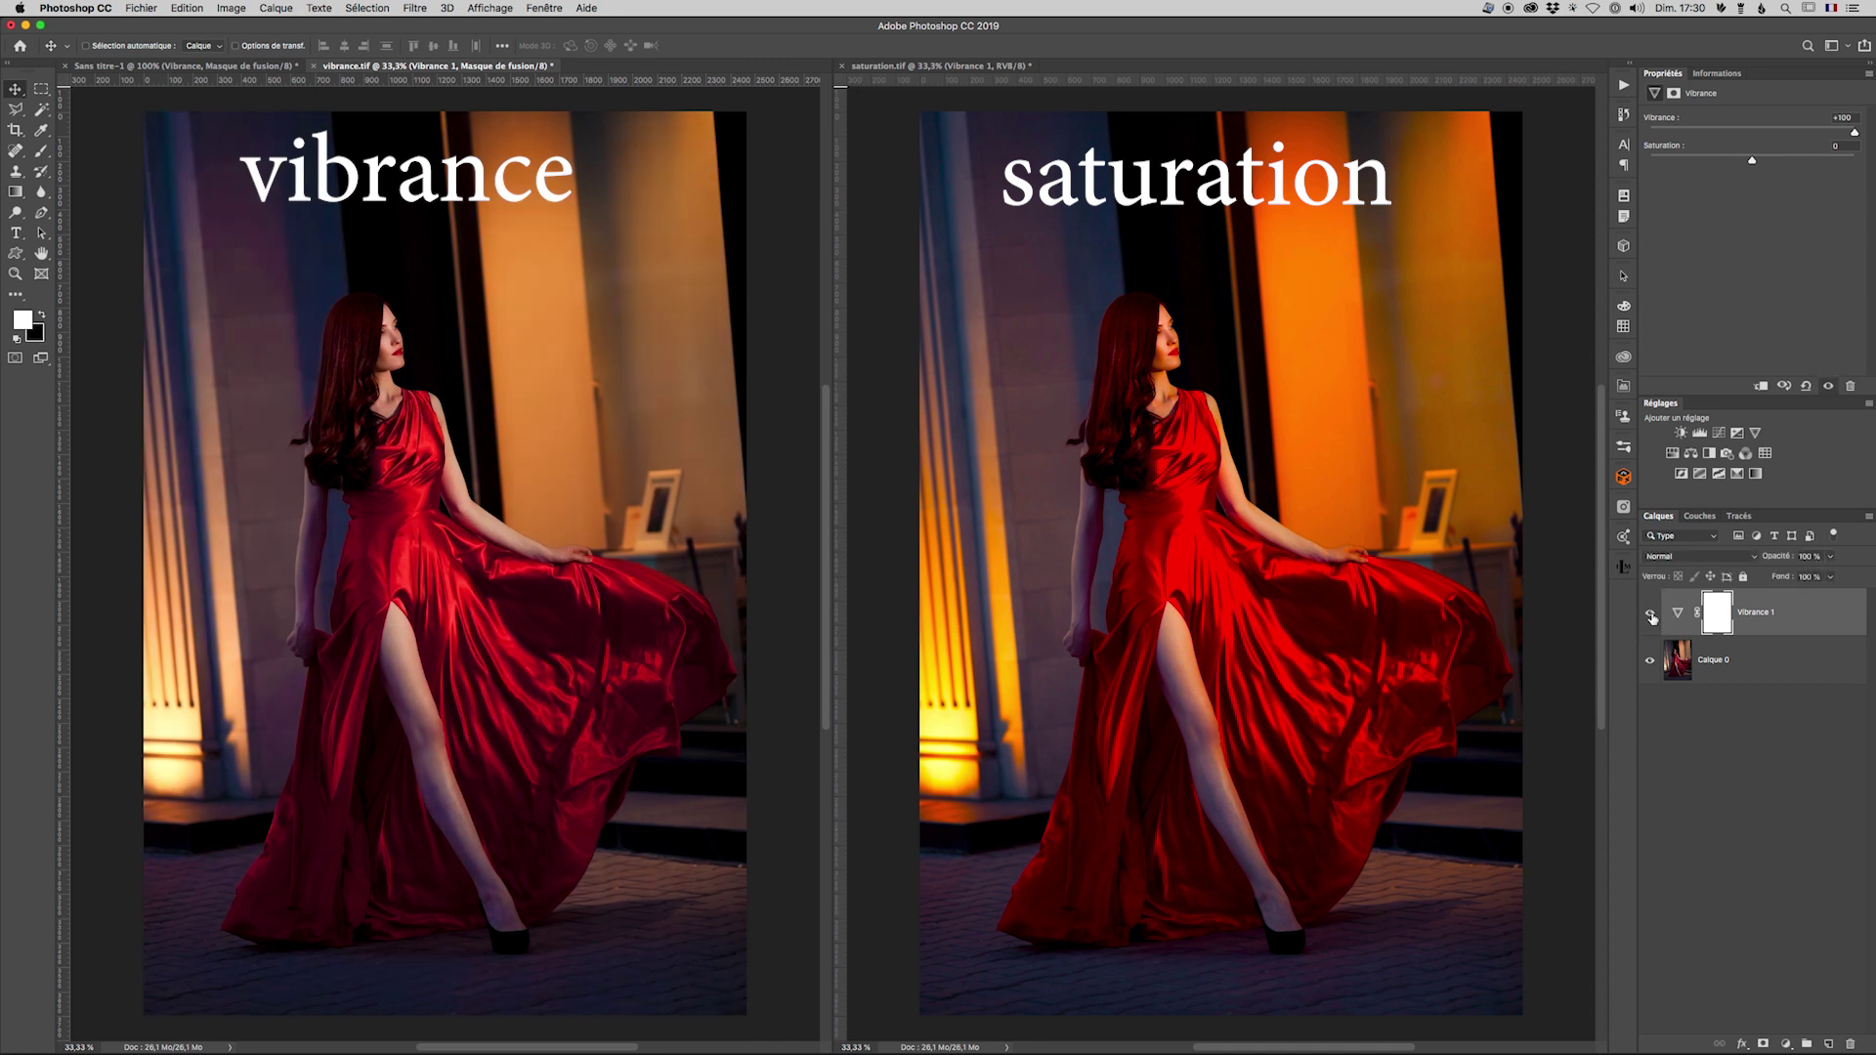
pyautogui.click(1652, 615)
pyautogui.click(1652, 616)
pyautogui.click(1651, 616)
# In saturation.tif, drop Vibrance to -36 while Saturation stays at +99
pyautogui.click(895, 66)
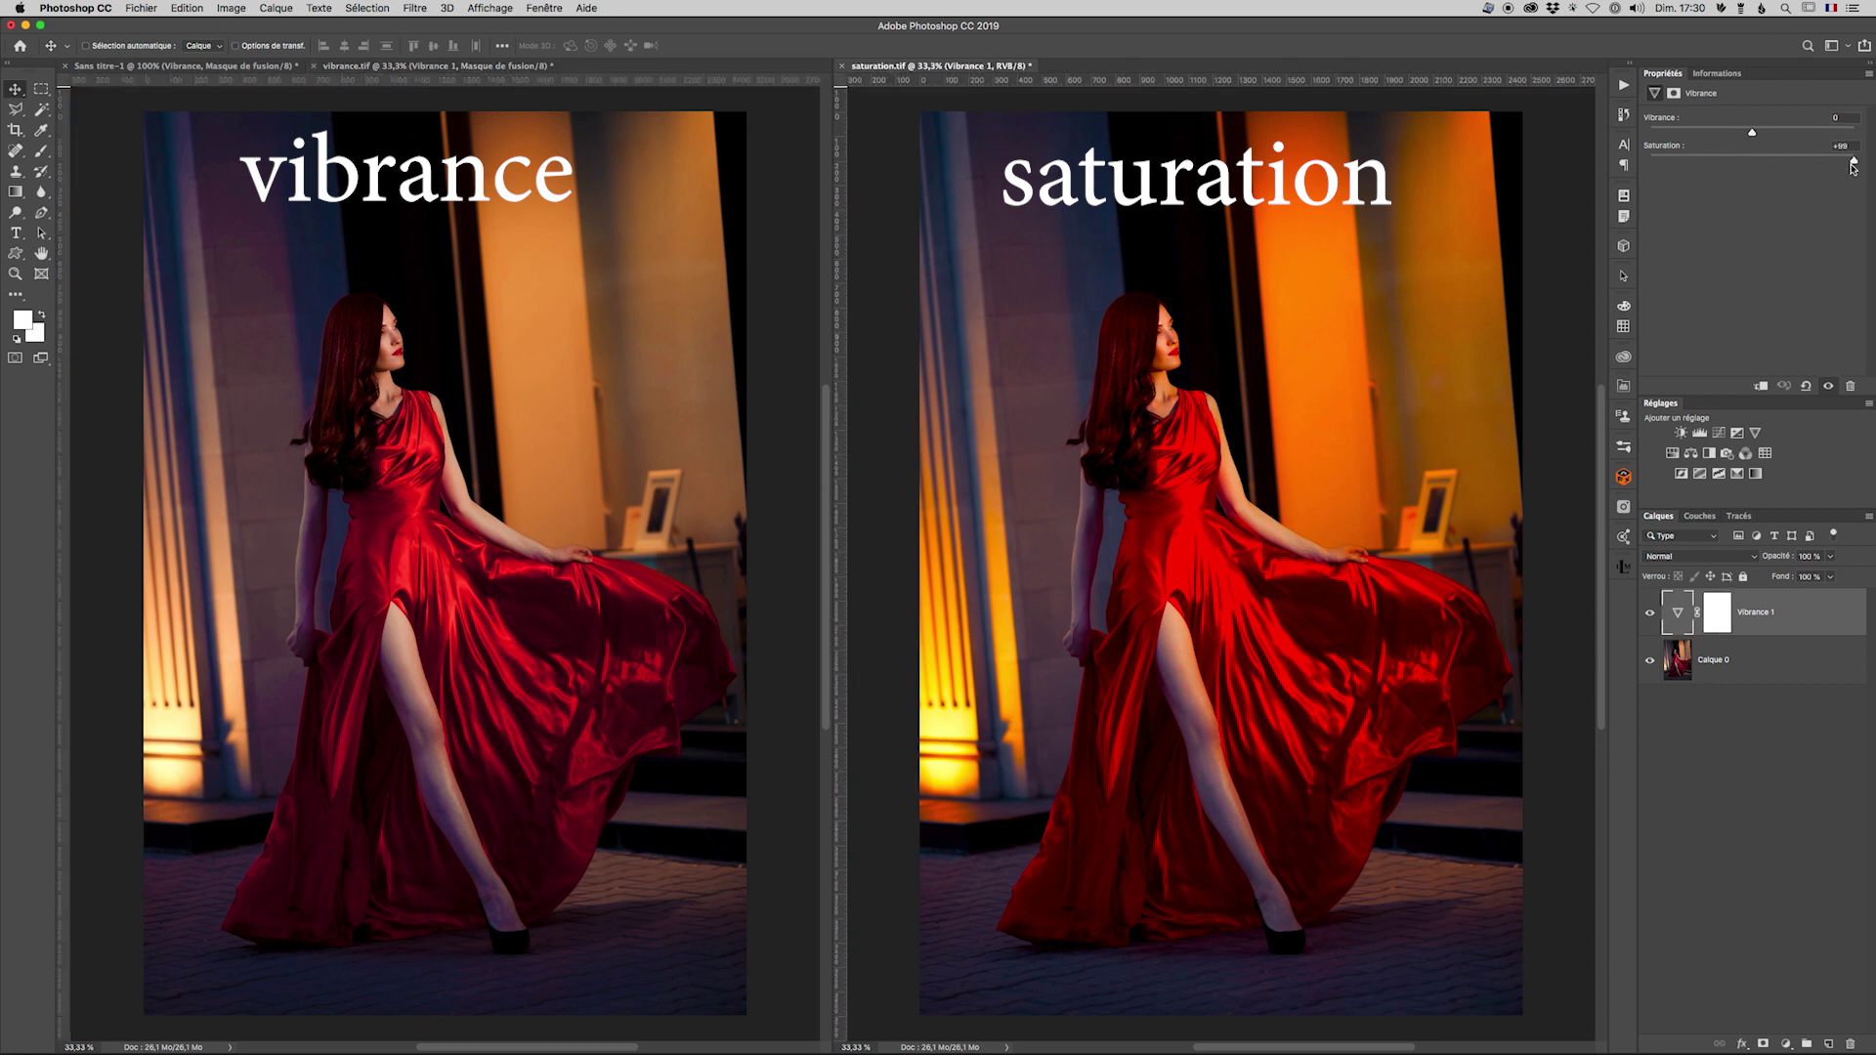
pyautogui.moveTo(1752, 133); pyautogui.dragTo(1715, 135)
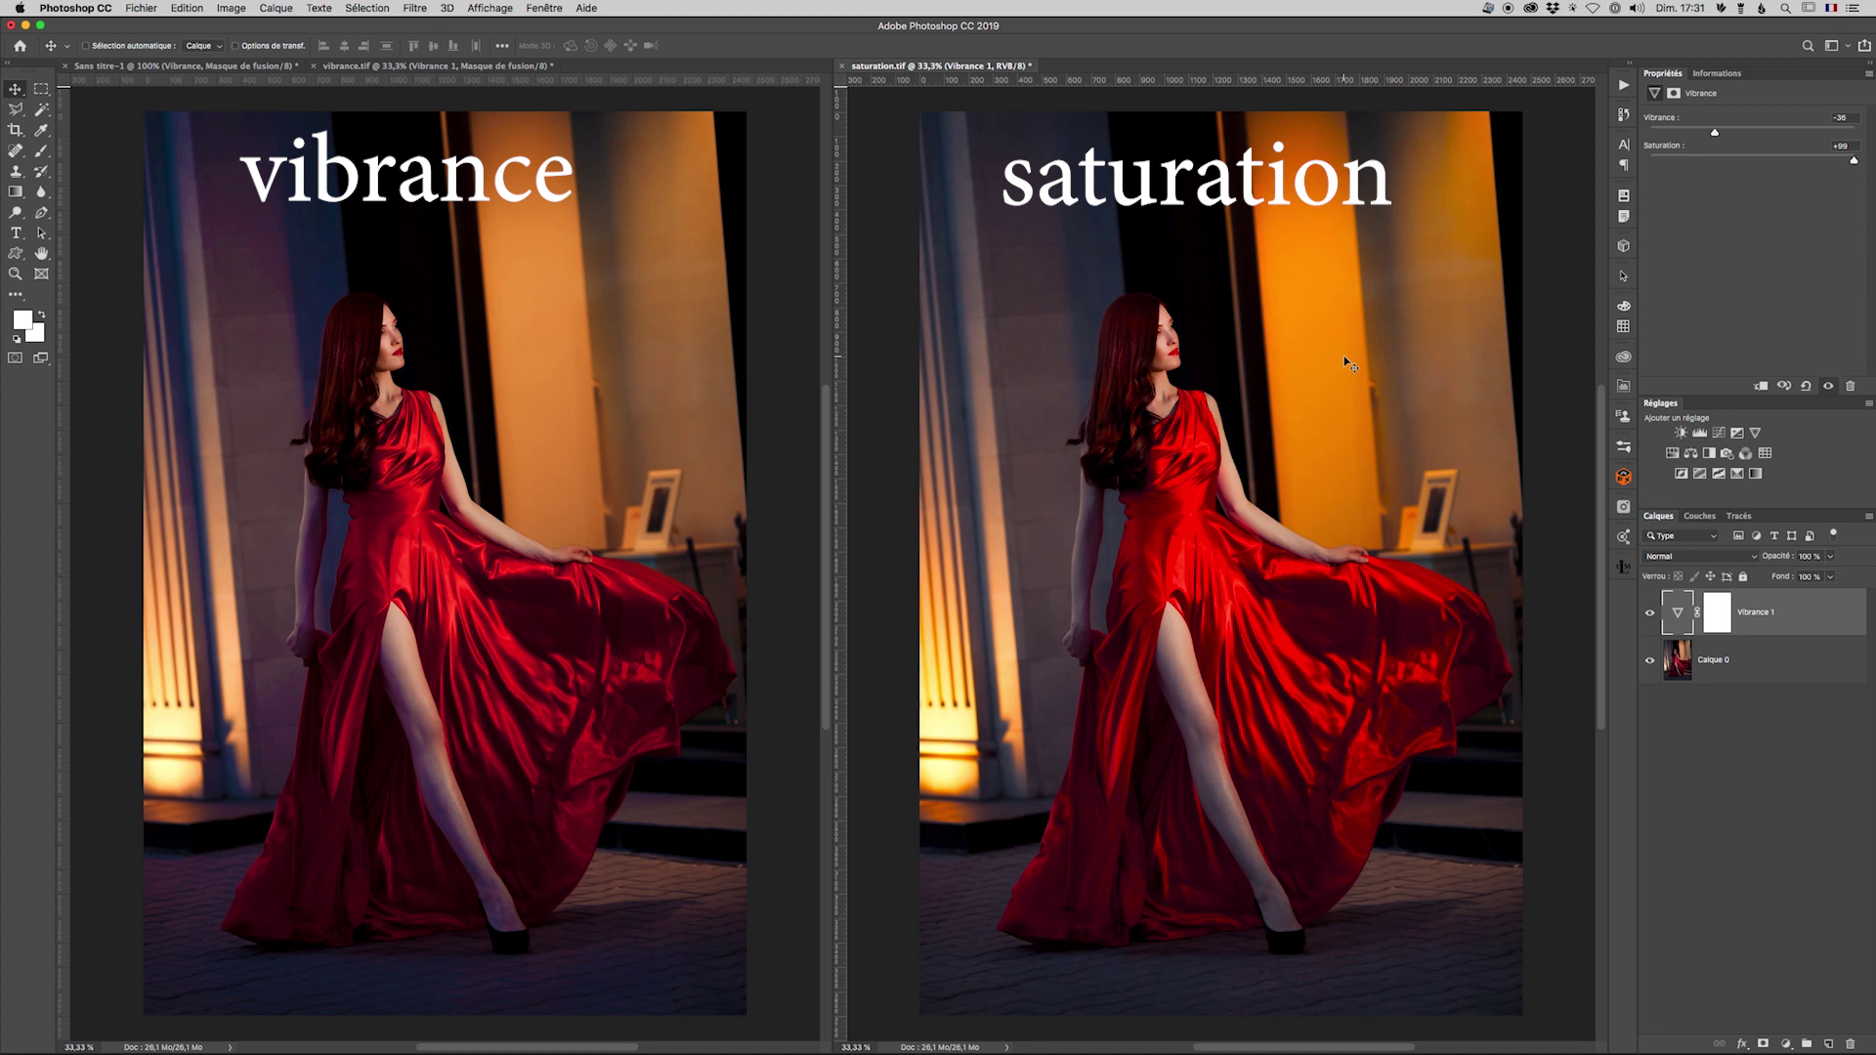
# Set vibrance.tif's adjustment to Vibrance +2 and Saturation -100, making it black-and-white
pyautogui.click(522, 435)
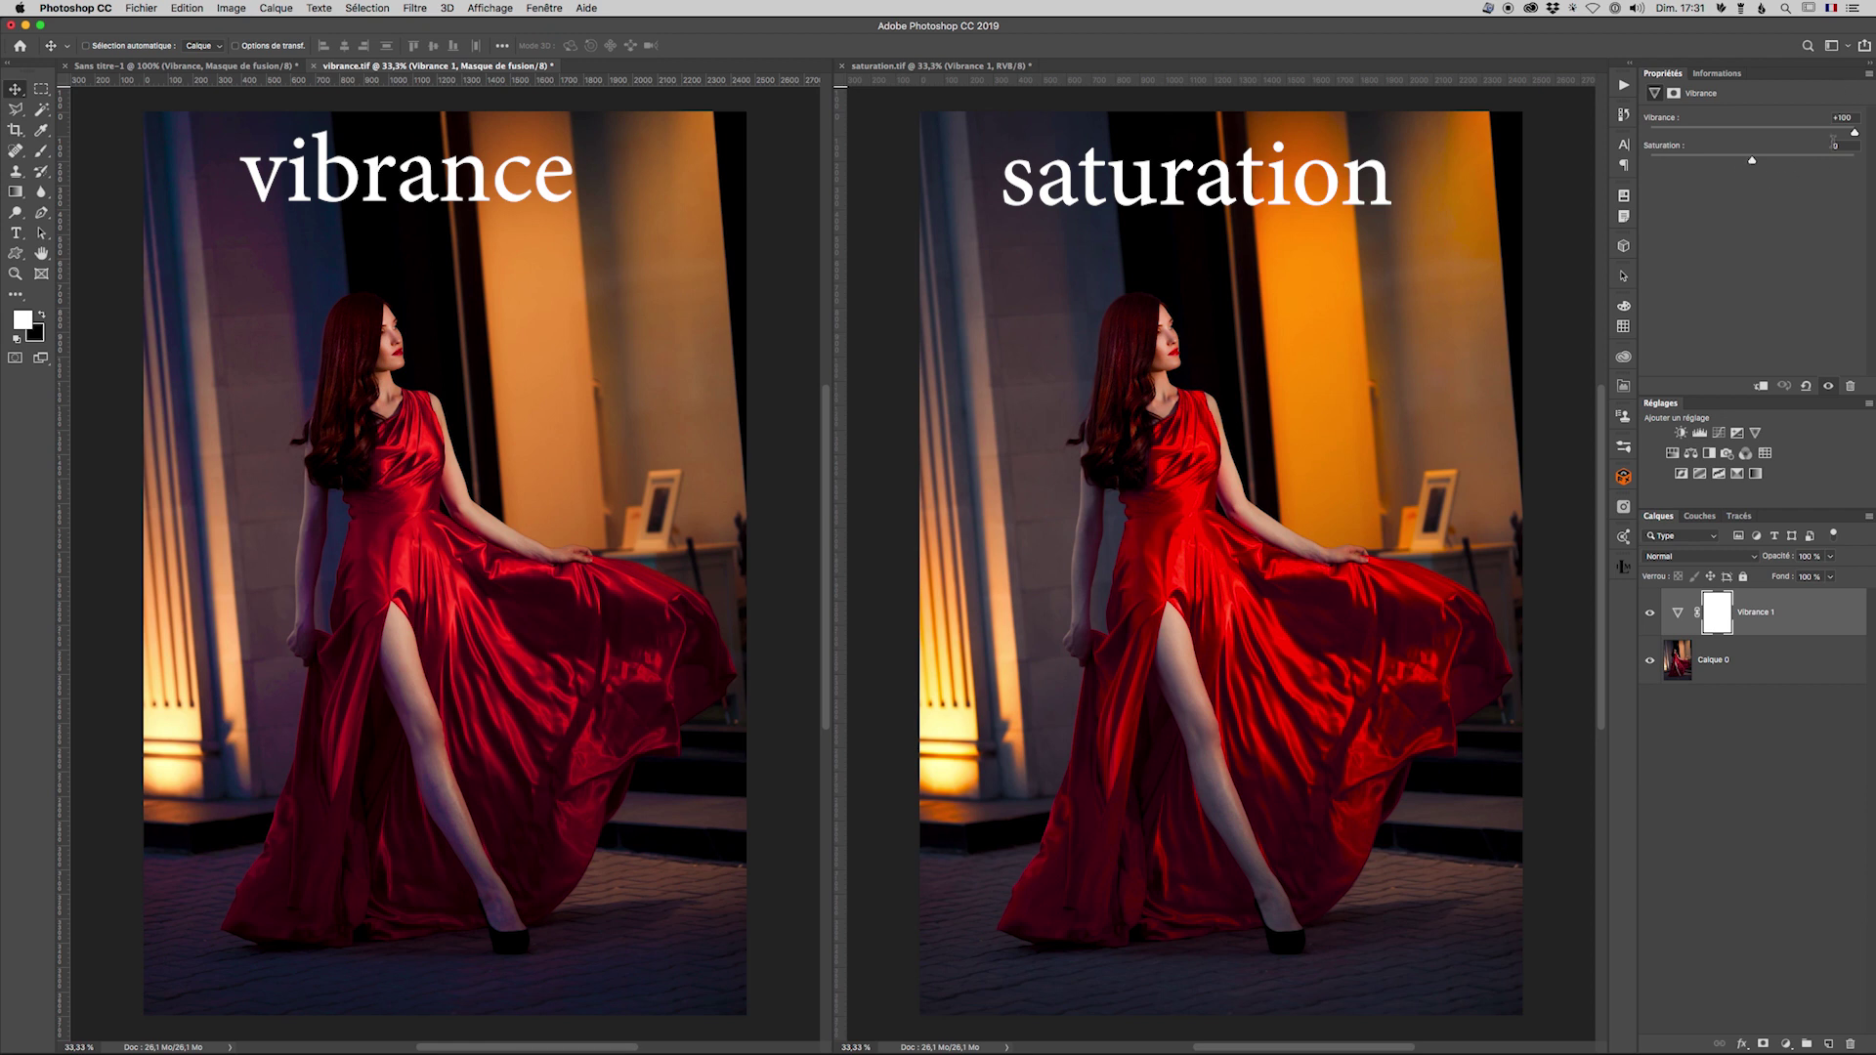
pyautogui.moveTo(1856, 134); pyautogui.dragTo(1645, 144)
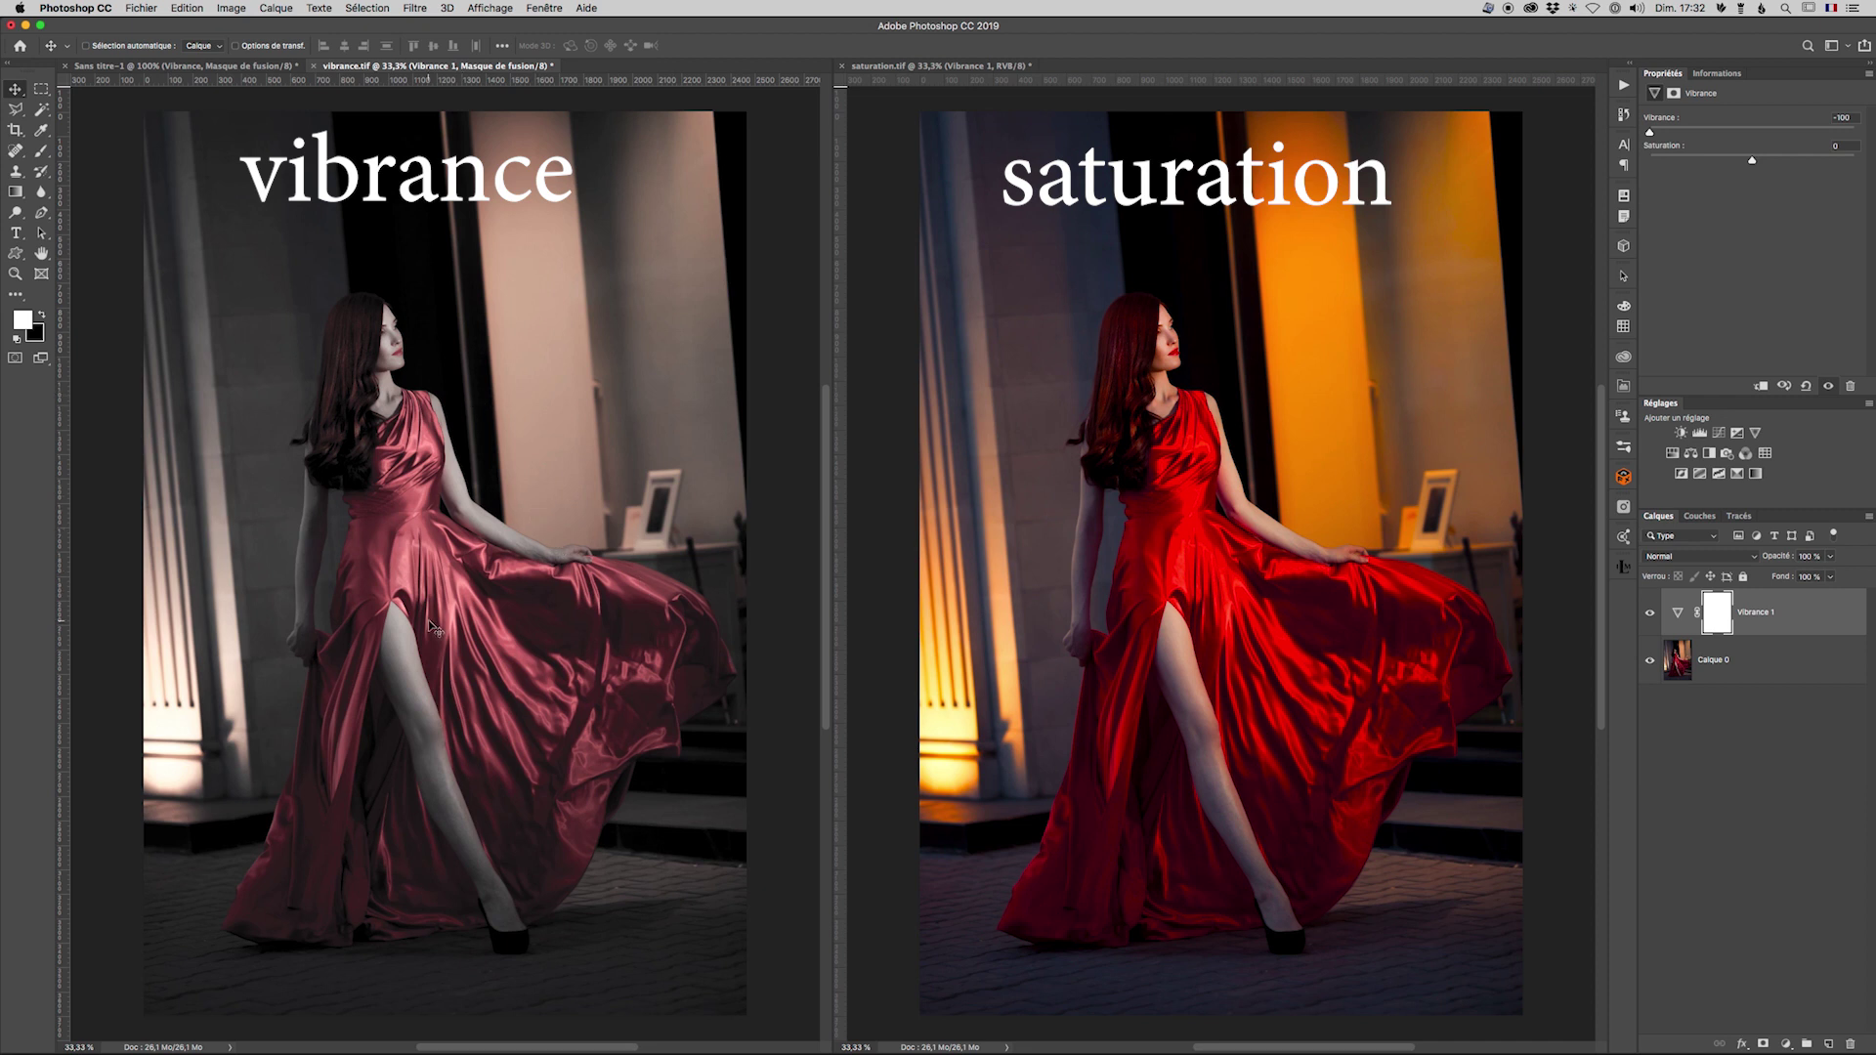
pyautogui.moveTo(1650, 130)
pyautogui.mouseDown()
pyautogui.moveTo(1754, 132)
pyautogui.moveTo(1649, 162)
pyautogui.mouseUp()
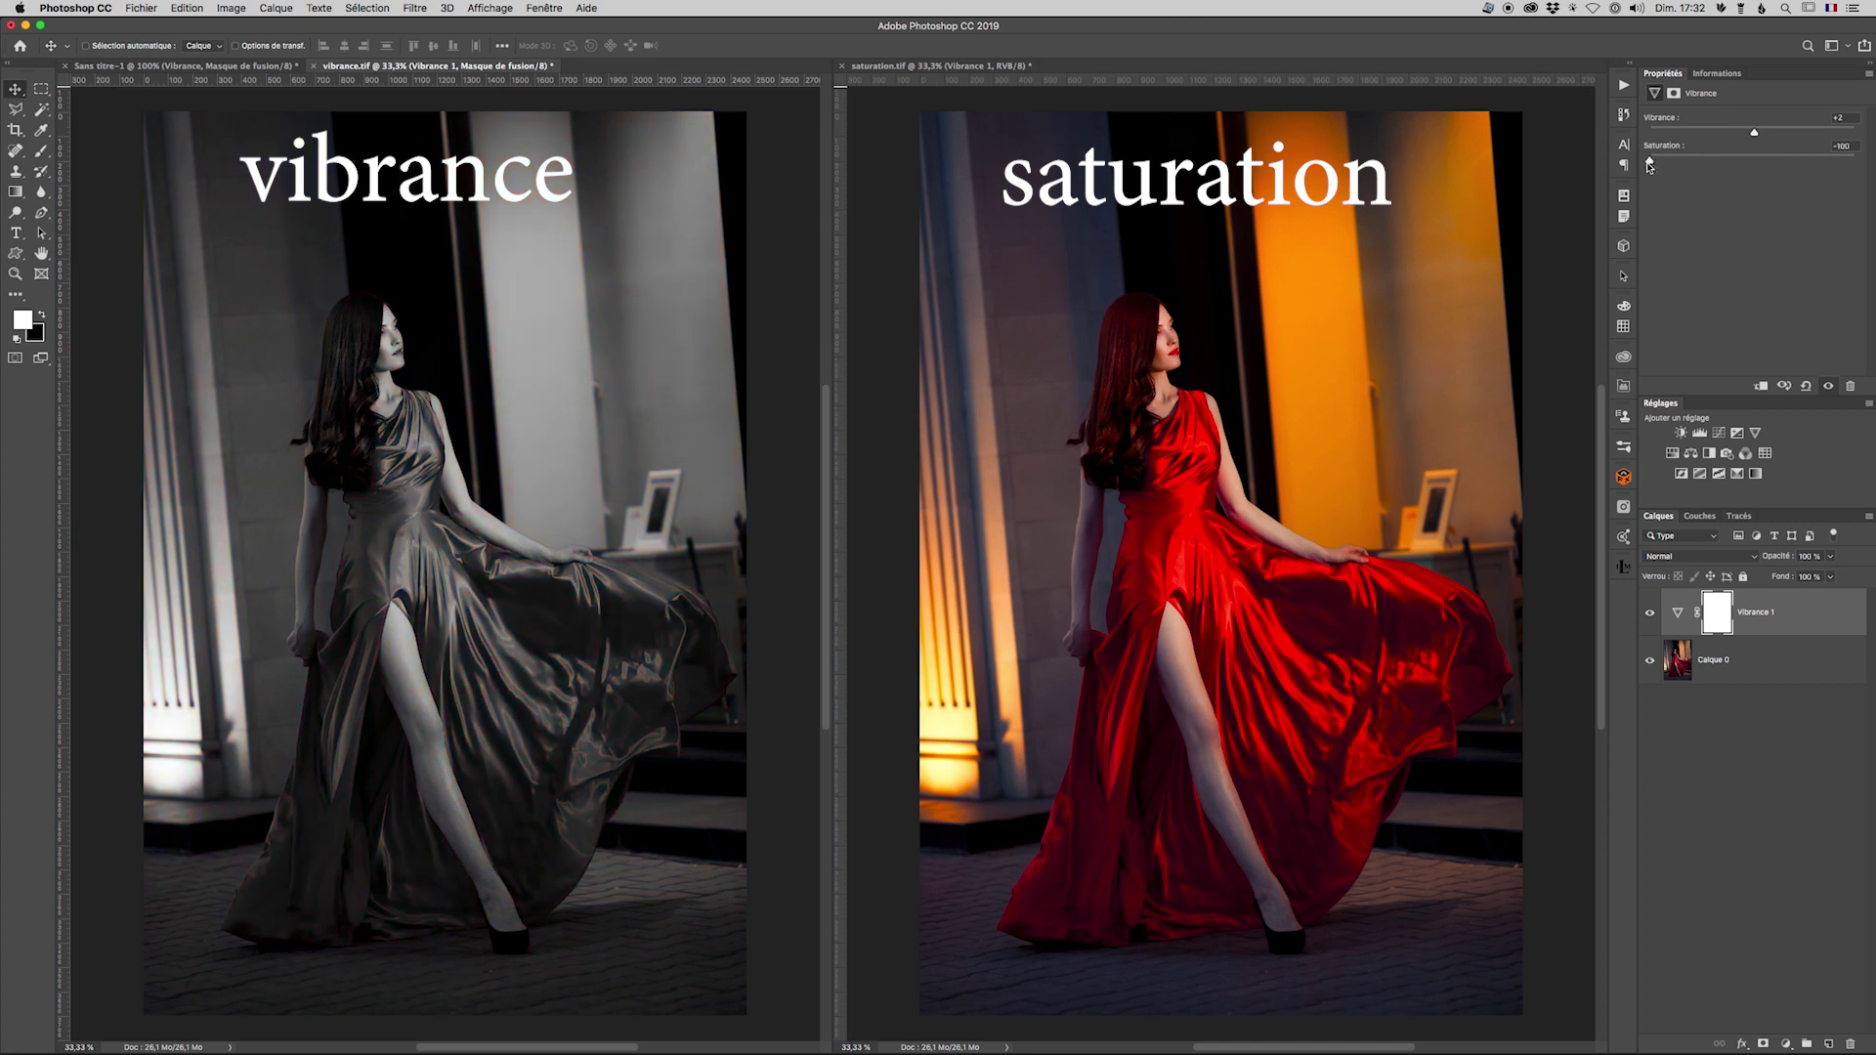
# Return vibrance.tif's Saturation to 0 and drop its Vibrance to -100
pyautogui.moveTo(1650, 163); pyautogui.dragTo(1757, 160)
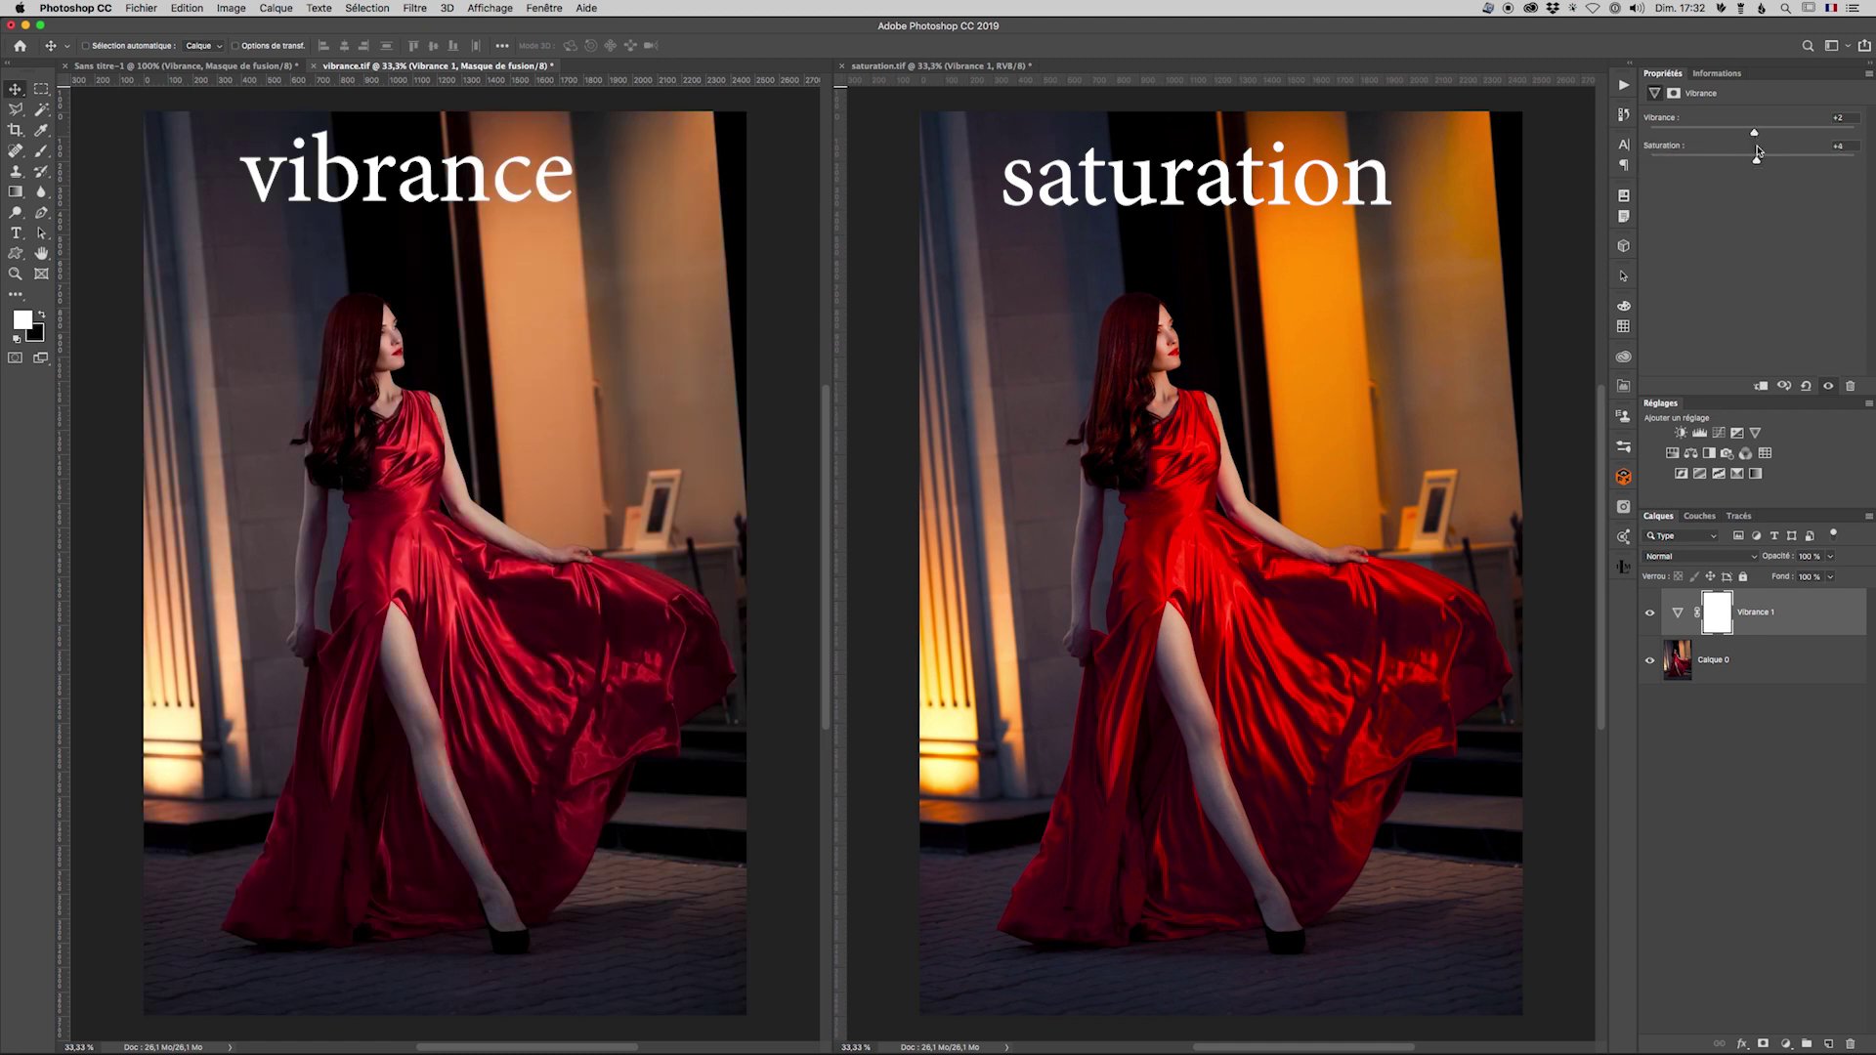
pyautogui.moveTo(1758, 162); pyautogui.dragTo(1752, 163)
pyautogui.moveTo(1754, 132); pyautogui.dragTo(1650, 135)
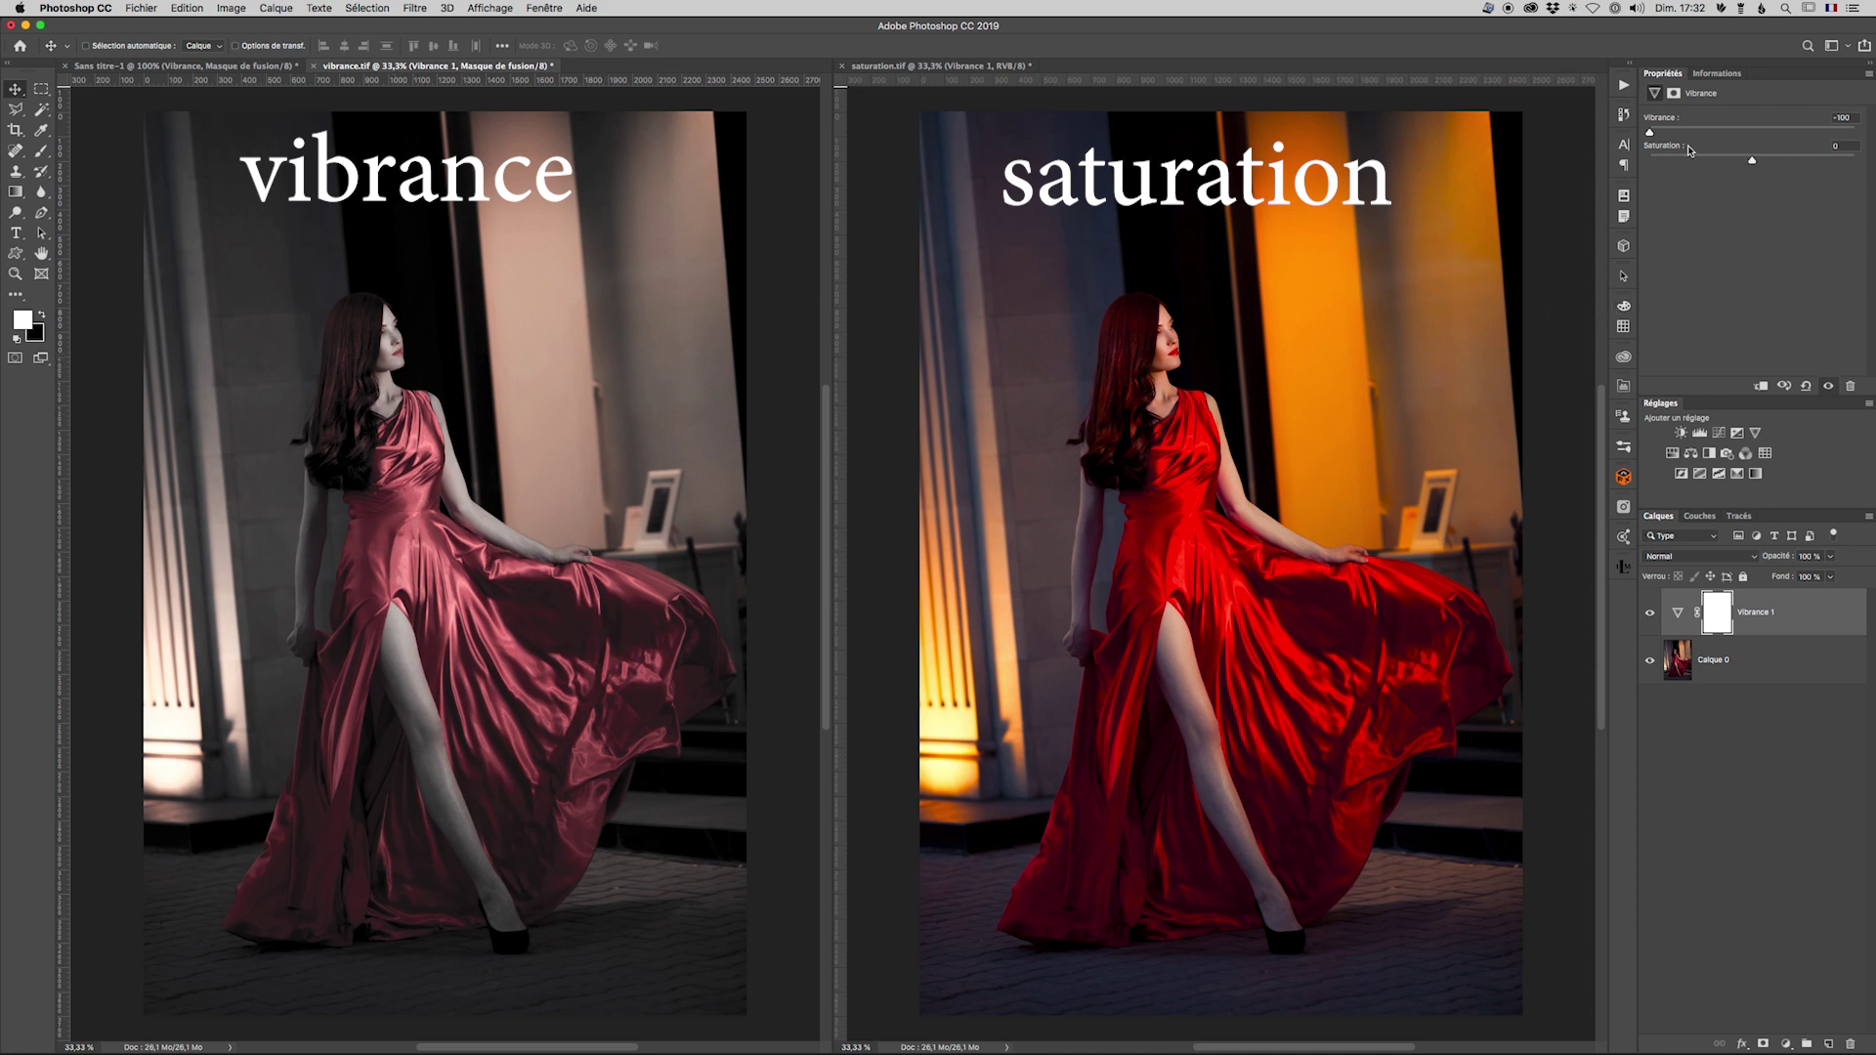
# Fine-tune vibrance.tif's adjustment to Vibrance -71 and Saturation +32
pyautogui.moveTo(1650, 132); pyautogui.dragTo(1693, 134)
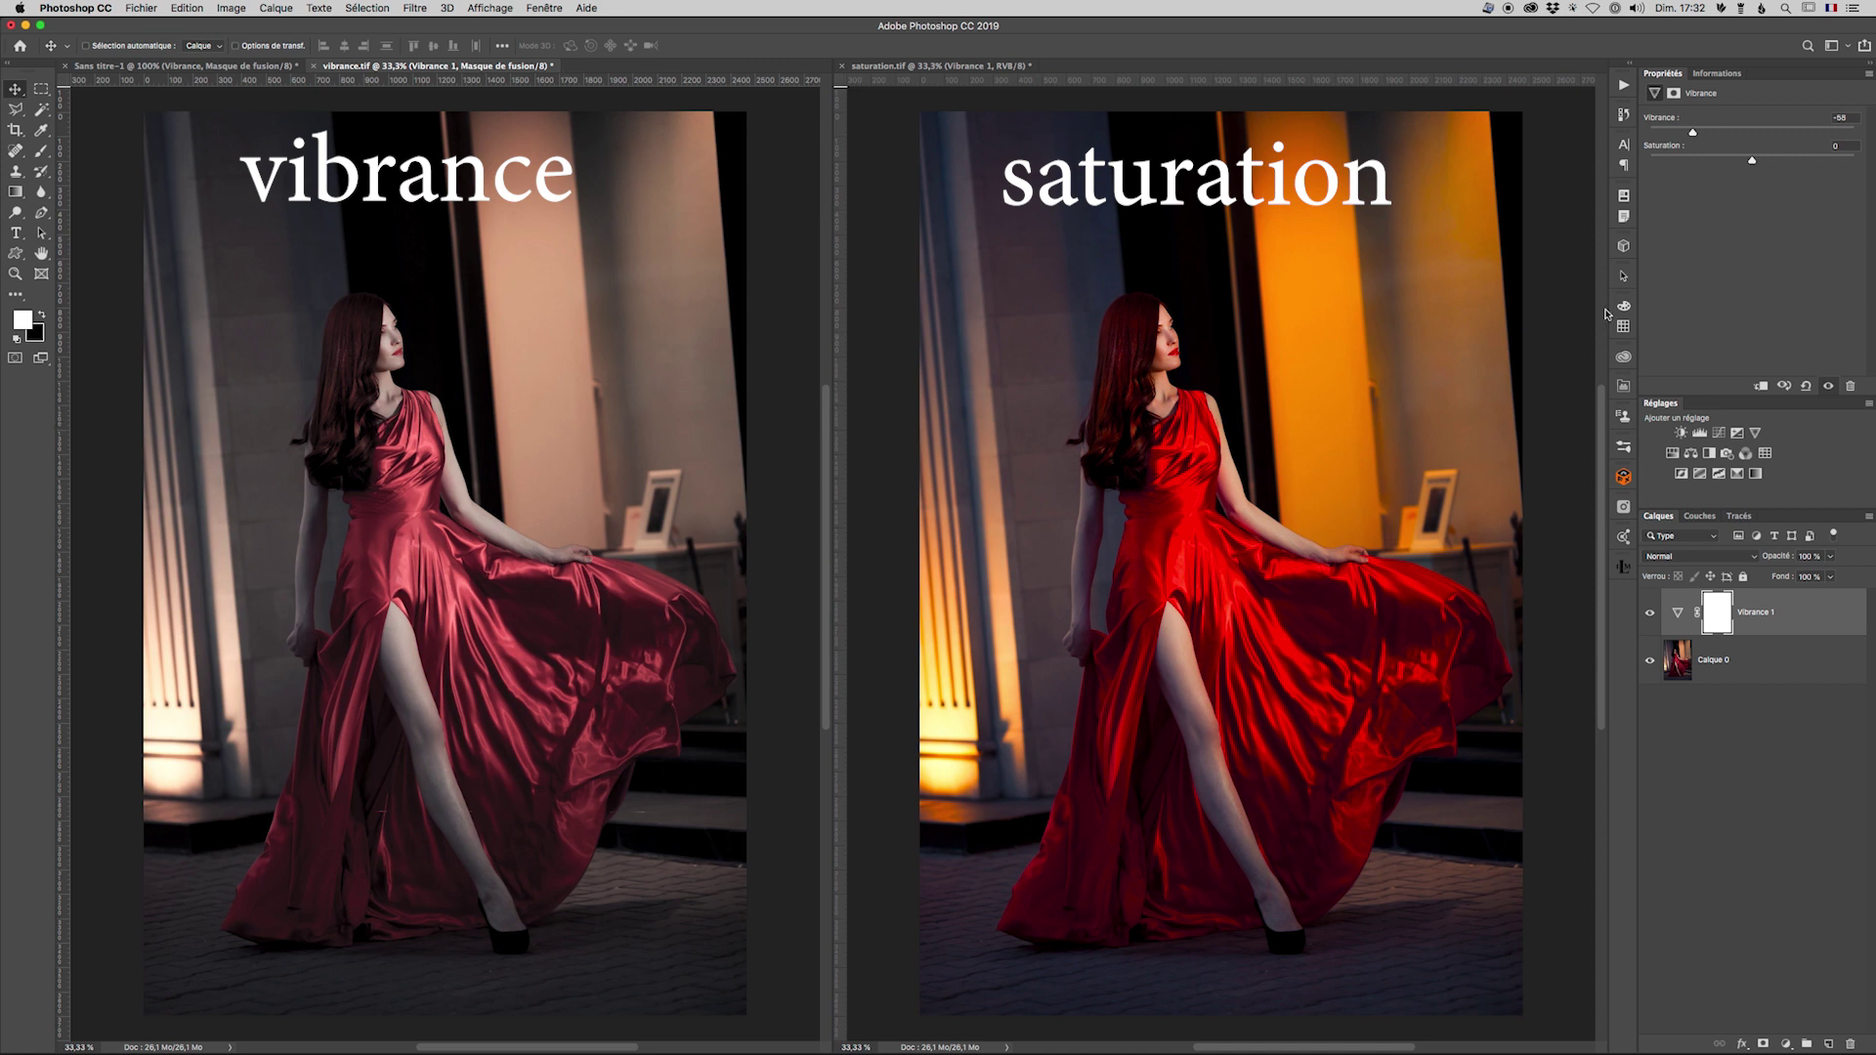
pyautogui.click(1694, 133)
pyautogui.moveTo(1695, 134); pyautogui.dragTo(1642, 133)
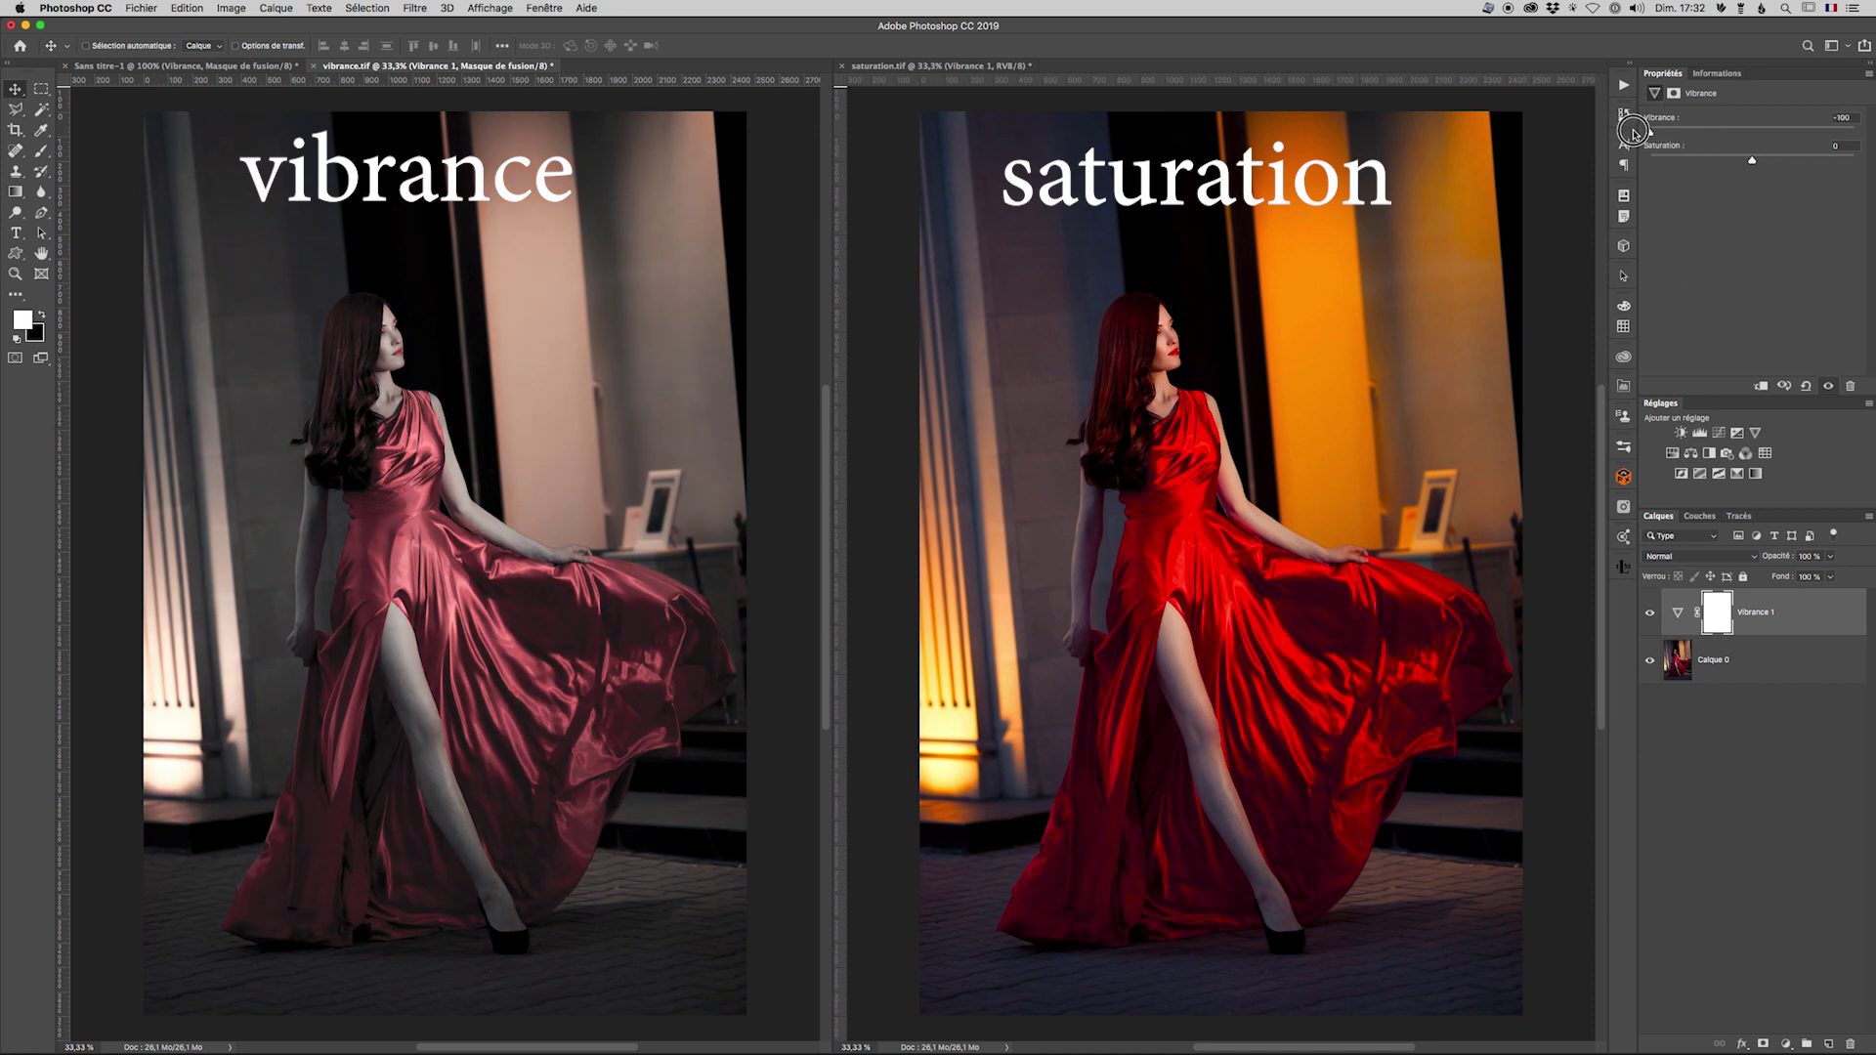
pyautogui.moveTo(1752, 160); pyautogui.dragTo(1808, 156)
pyautogui.moveTo(1652, 135); pyautogui.dragTo(1680, 133)
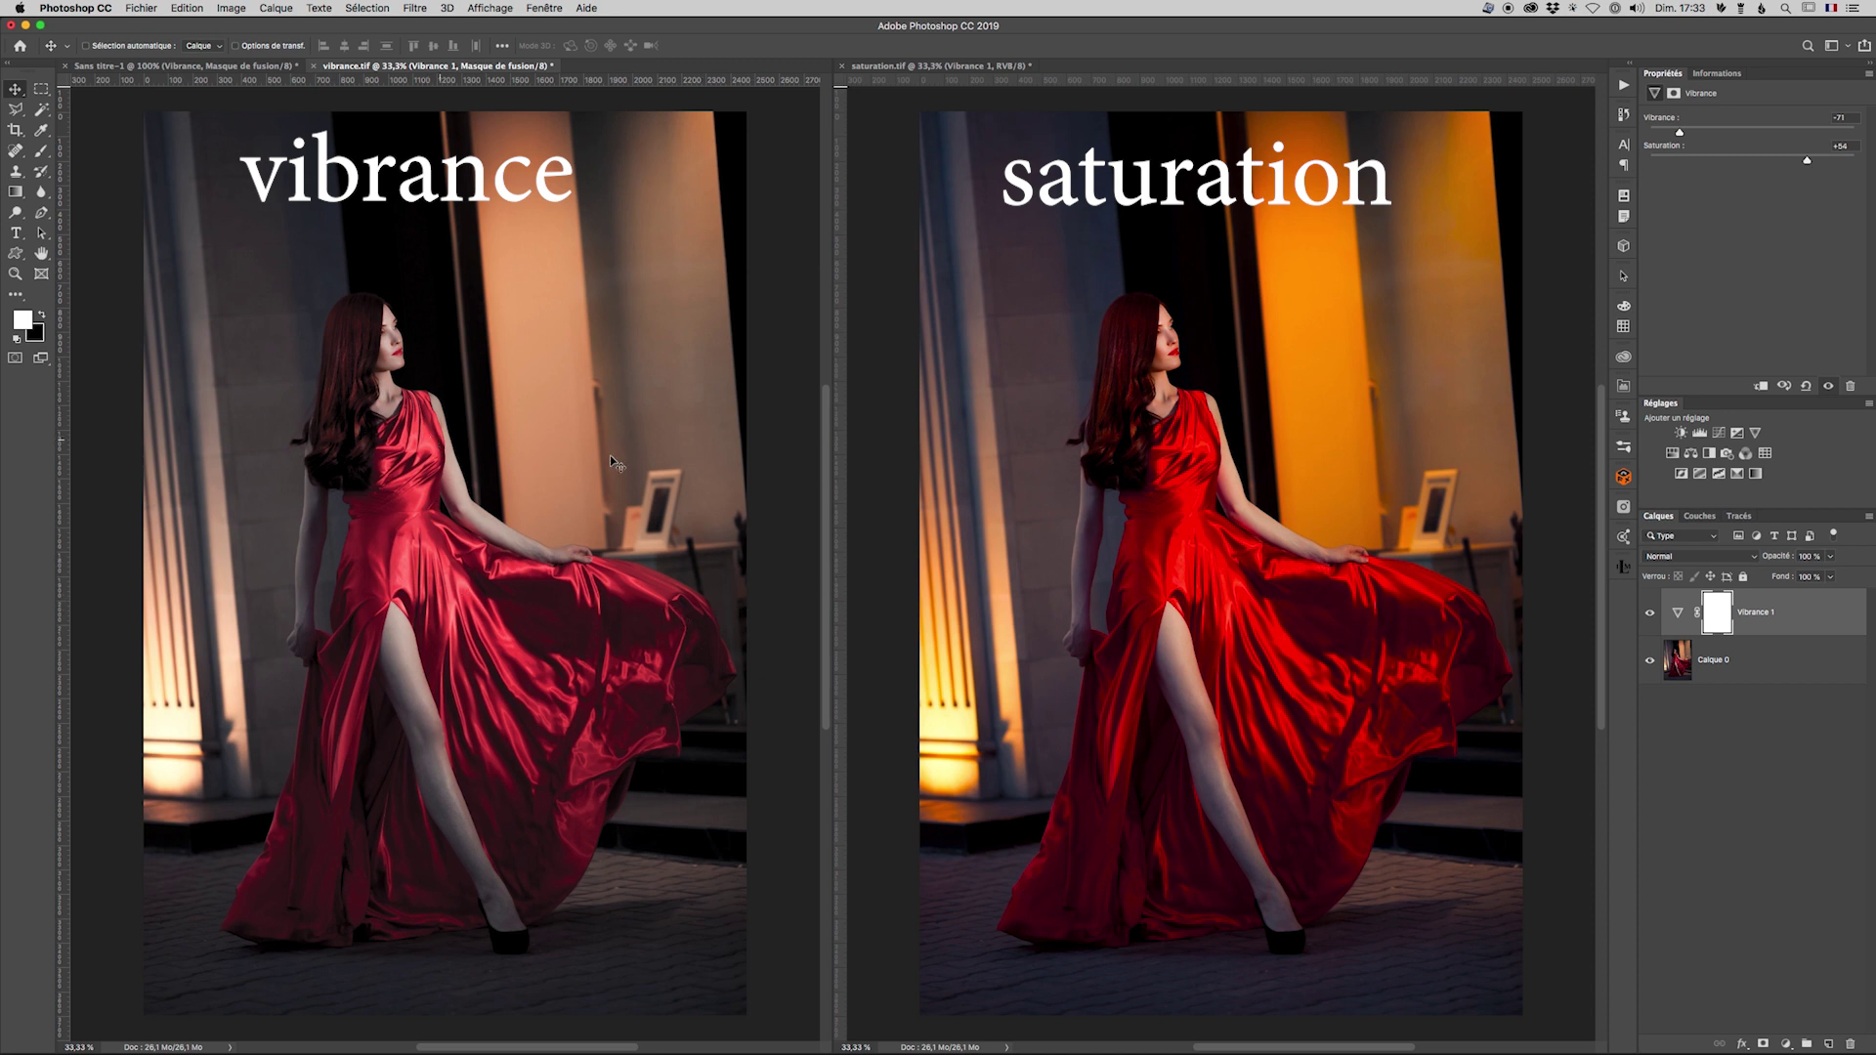
pyautogui.moveTo(1807, 160); pyautogui.dragTo(1785, 161)
pyautogui.click(1651, 612)
pyautogui.click(1651, 614)
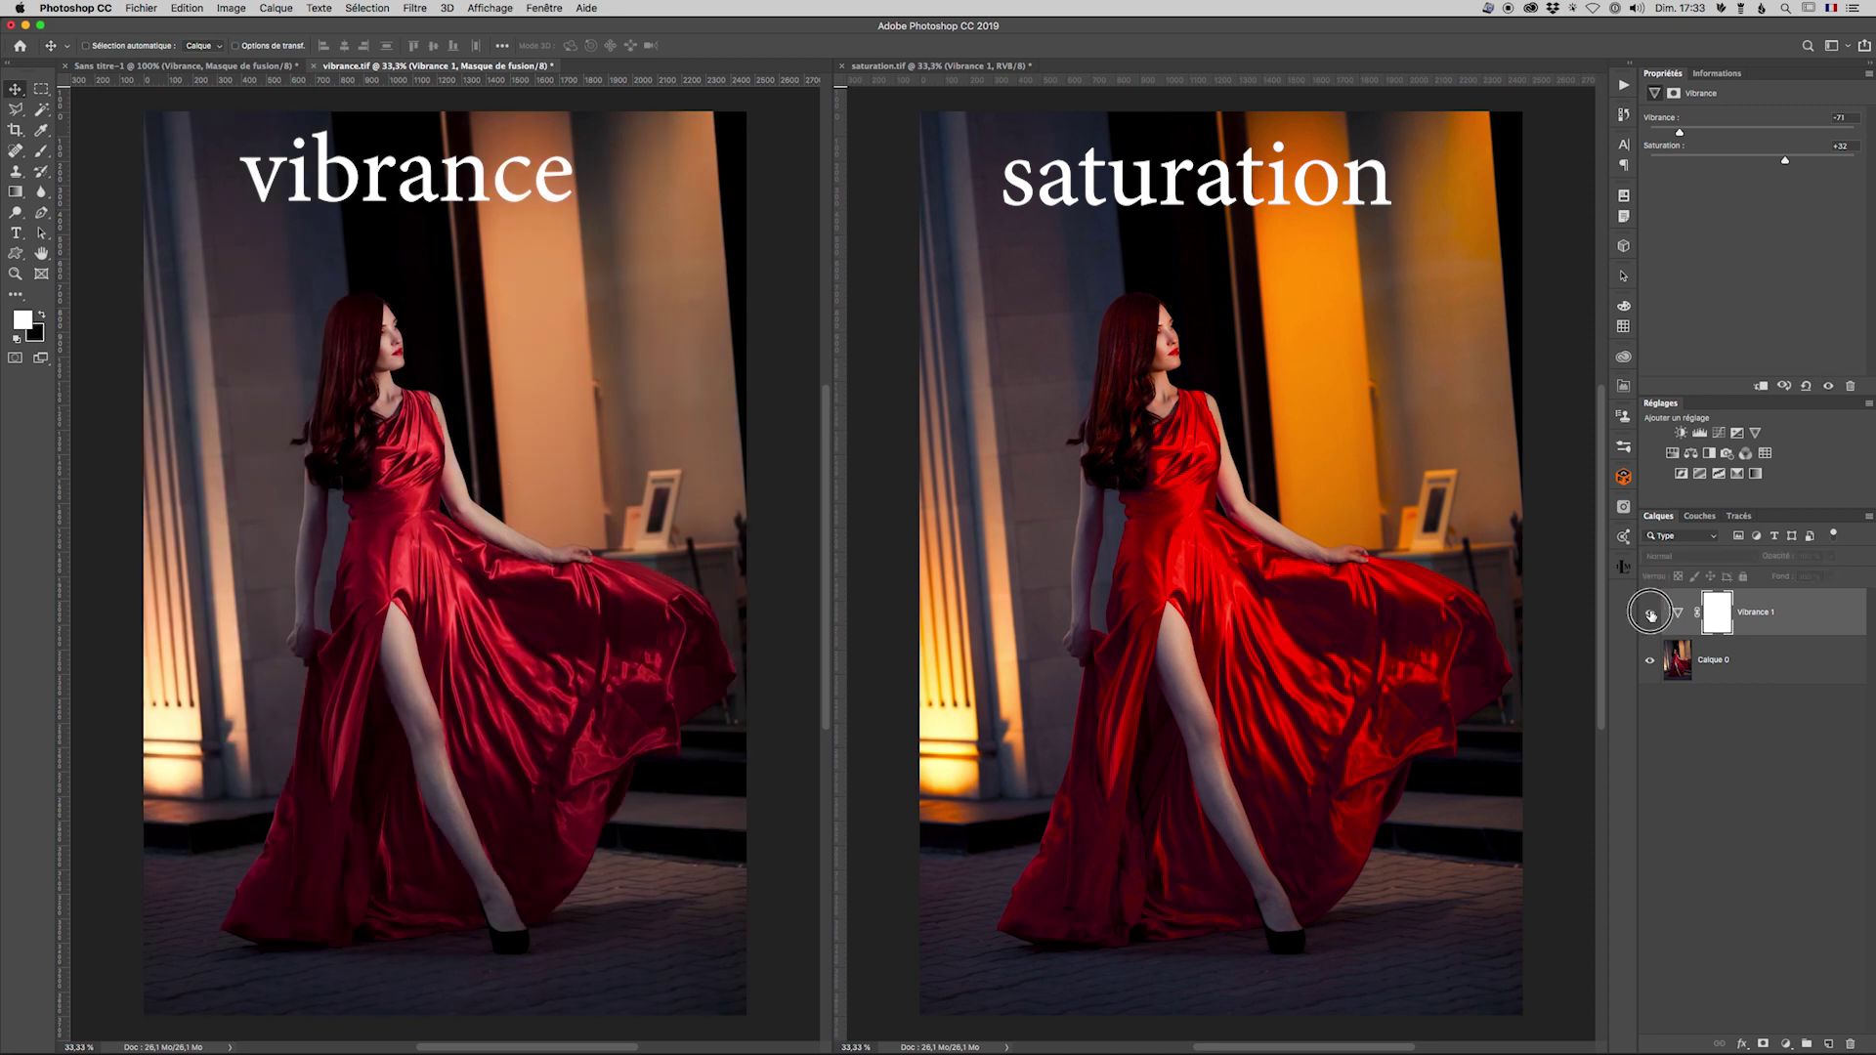
pyautogui.click(1652, 615)
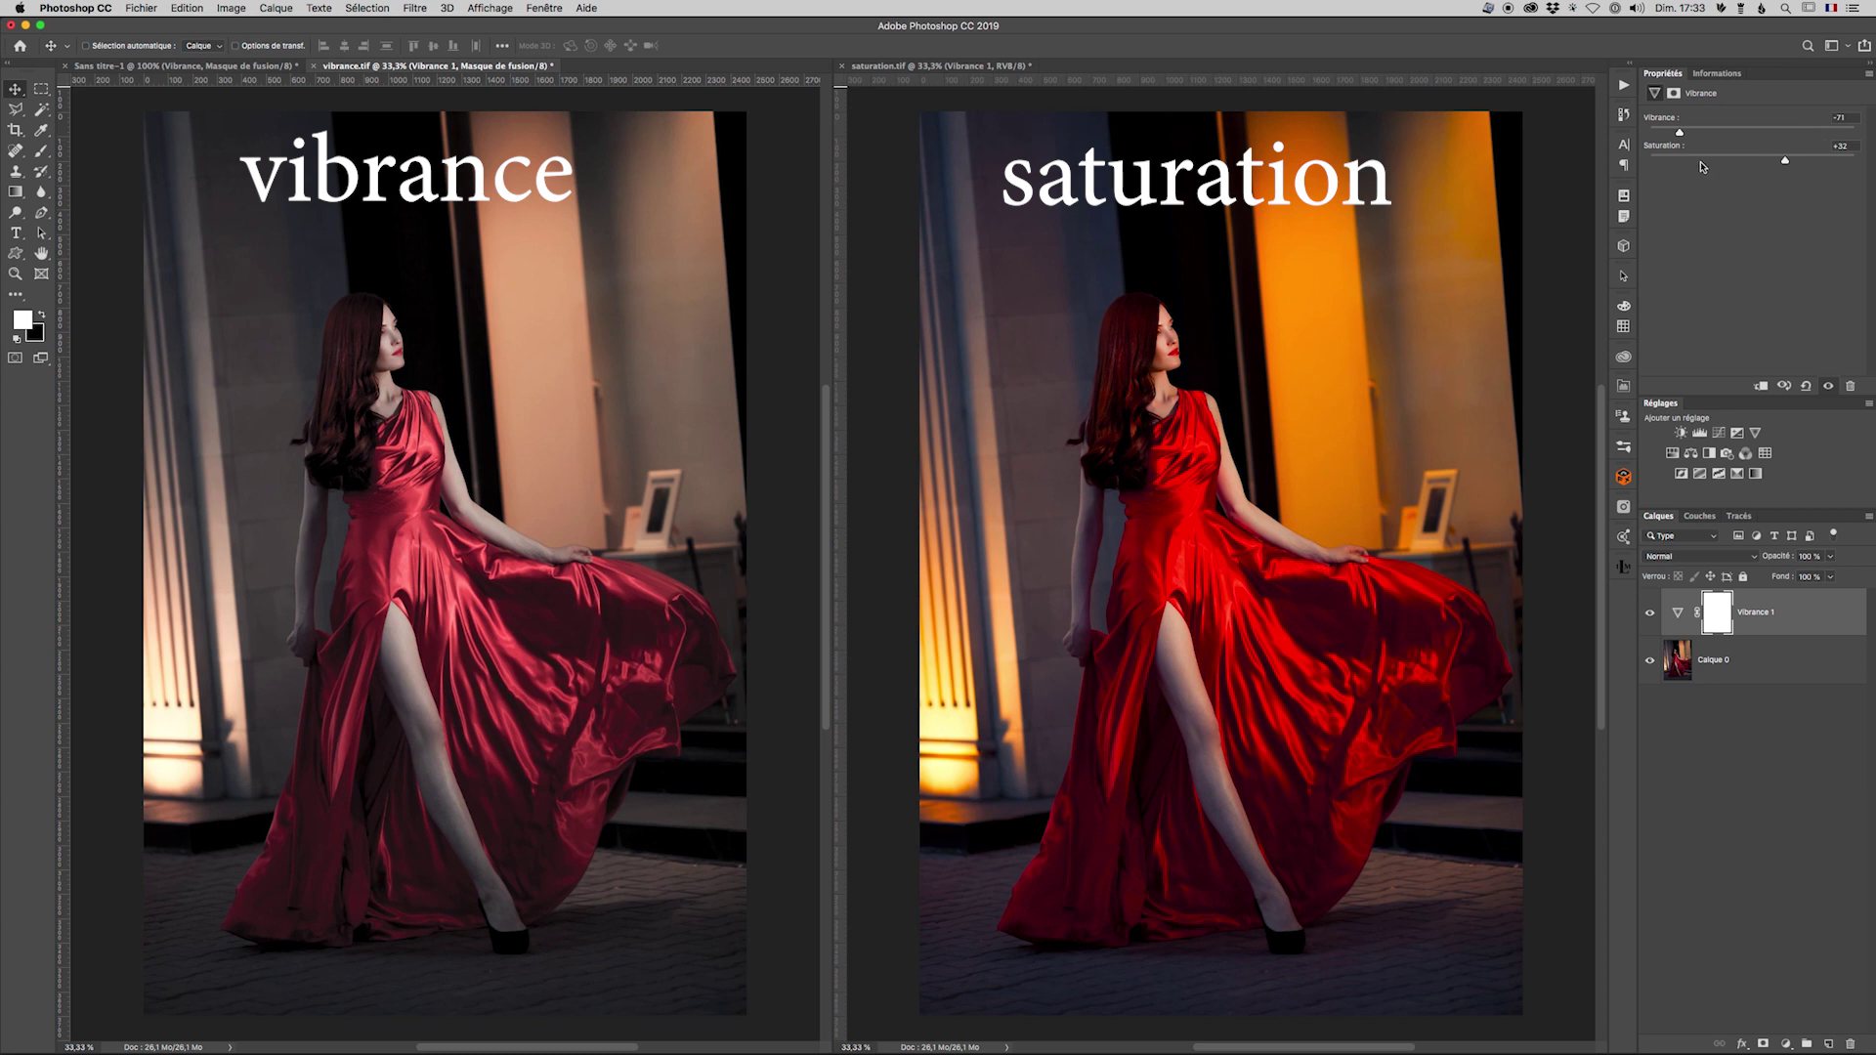
# Push vibrance.tif's Vibrance to +100, with Saturation at about -11
pyautogui.moveTo(1681, 132)
pyautogui.mouseDown()
pyautogui.moveTo(1855, 129)
pyautogui.moveTo(1742, 161)
pyautogui.mouseUp()
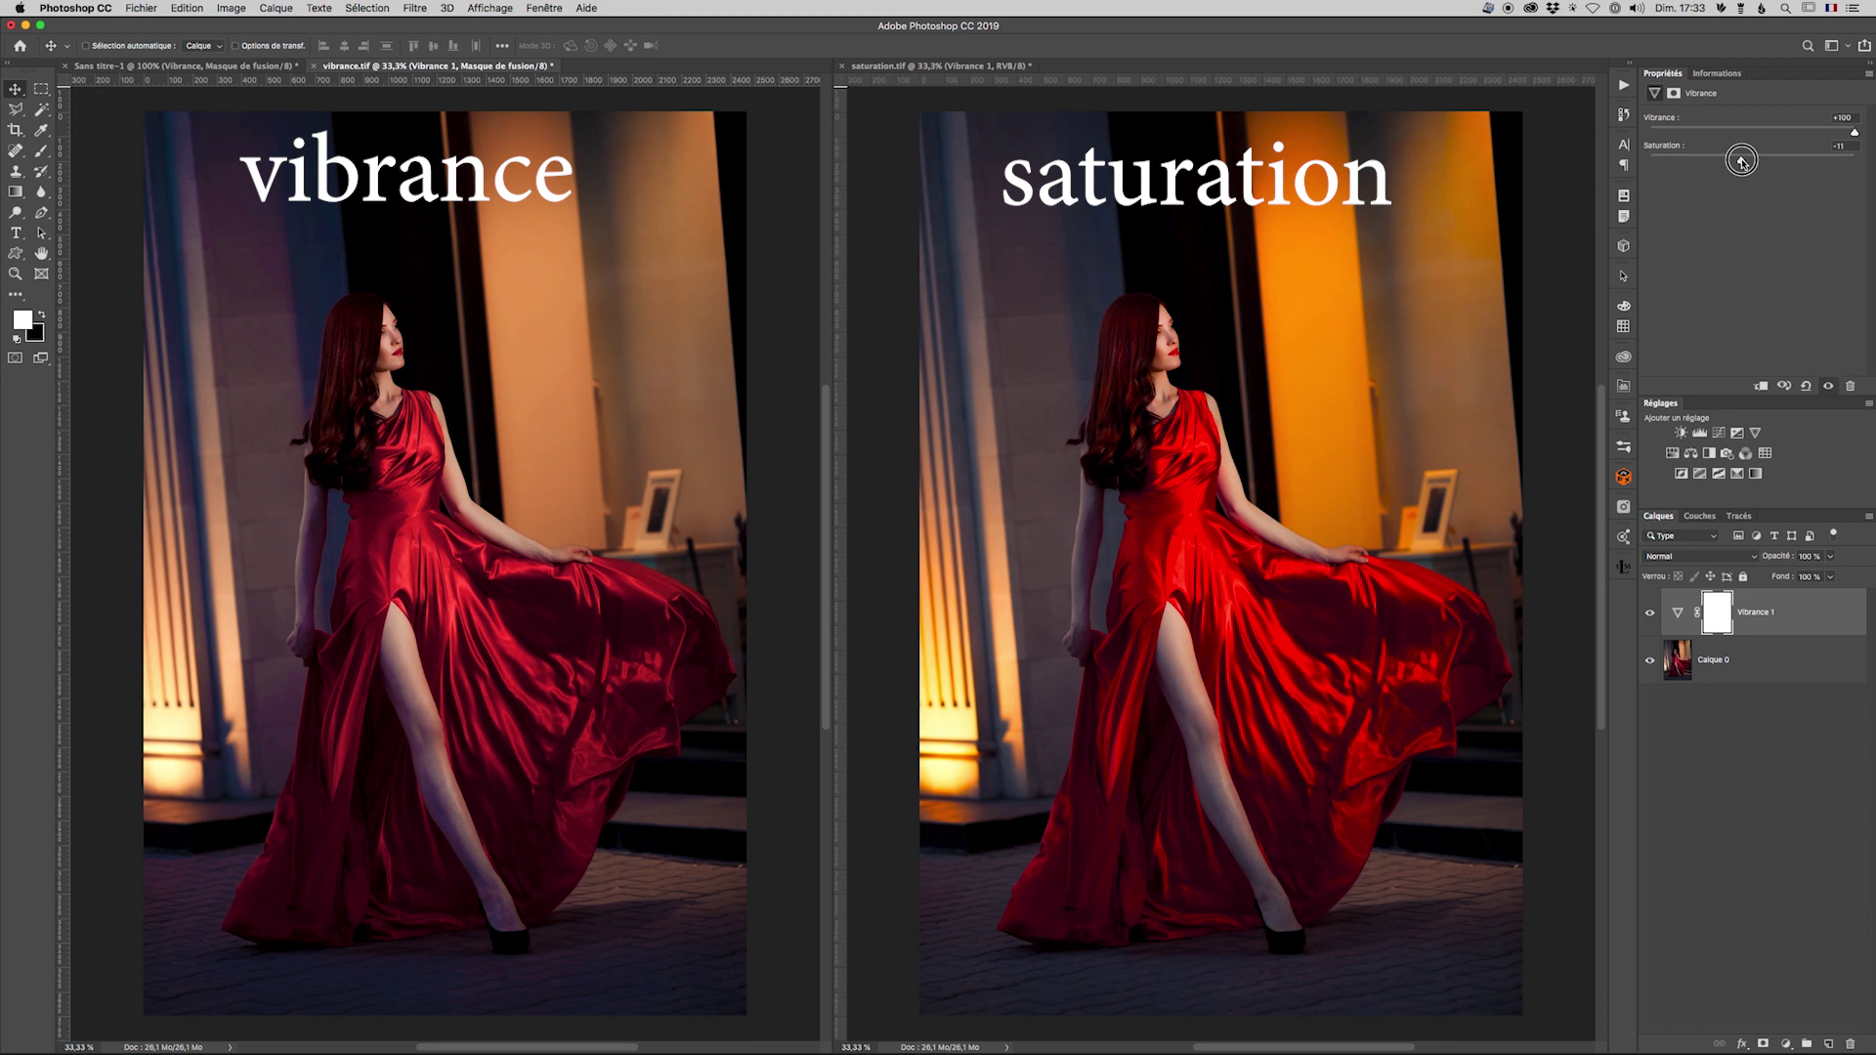